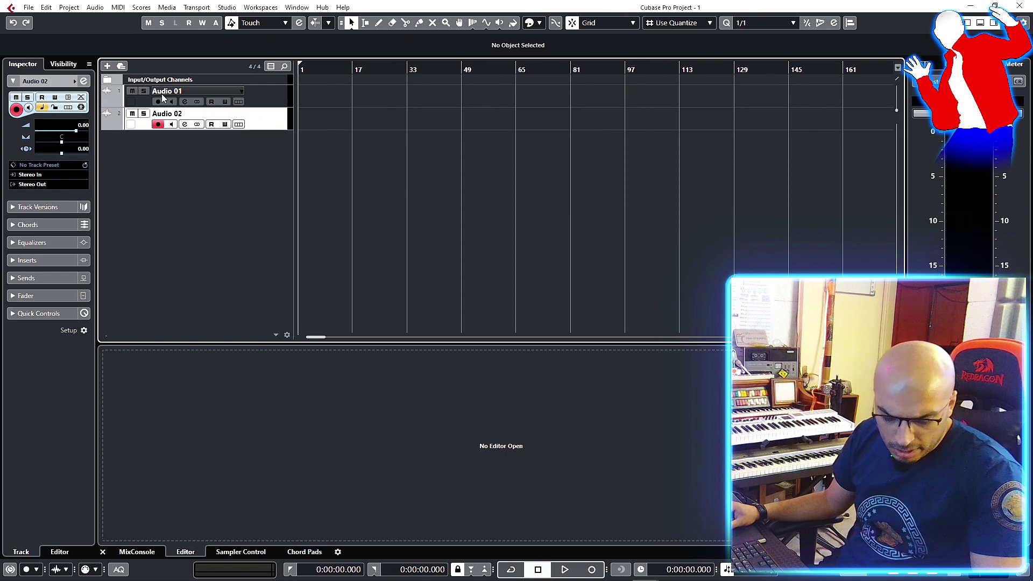
# Start importing an audio file into the project and browse the "test noise" folder on the Desktop.
pyautogui.click(30, 9)
pyautogui.moveTo(143, 161)
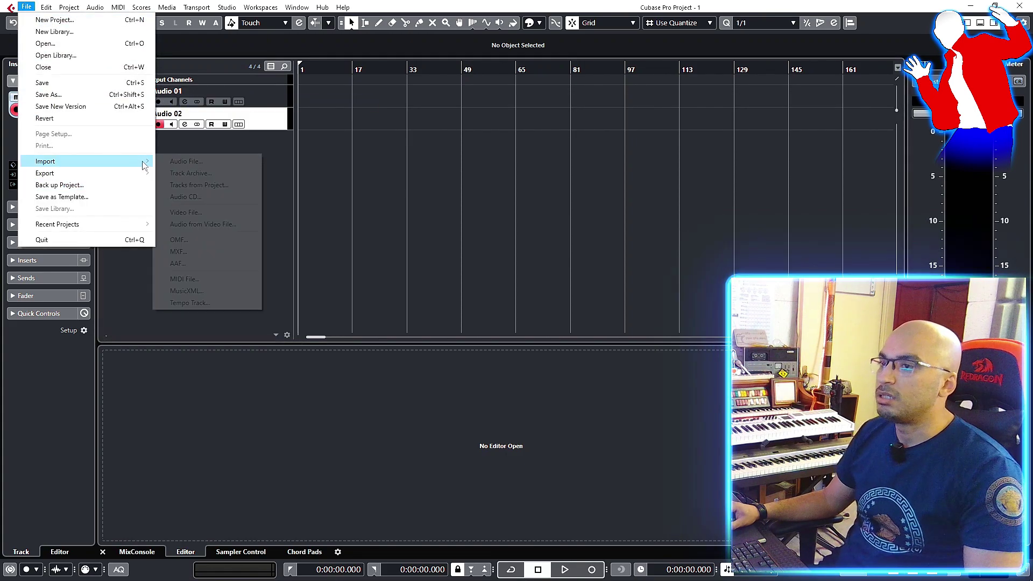
pyautogui.click(185, 161)
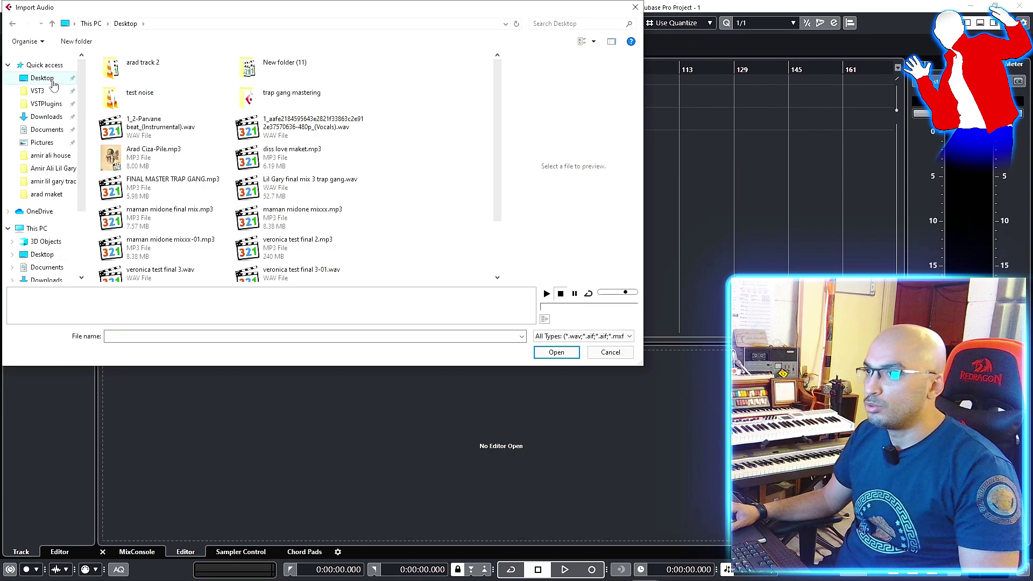
pyautogui.doubleClick(169, 101)
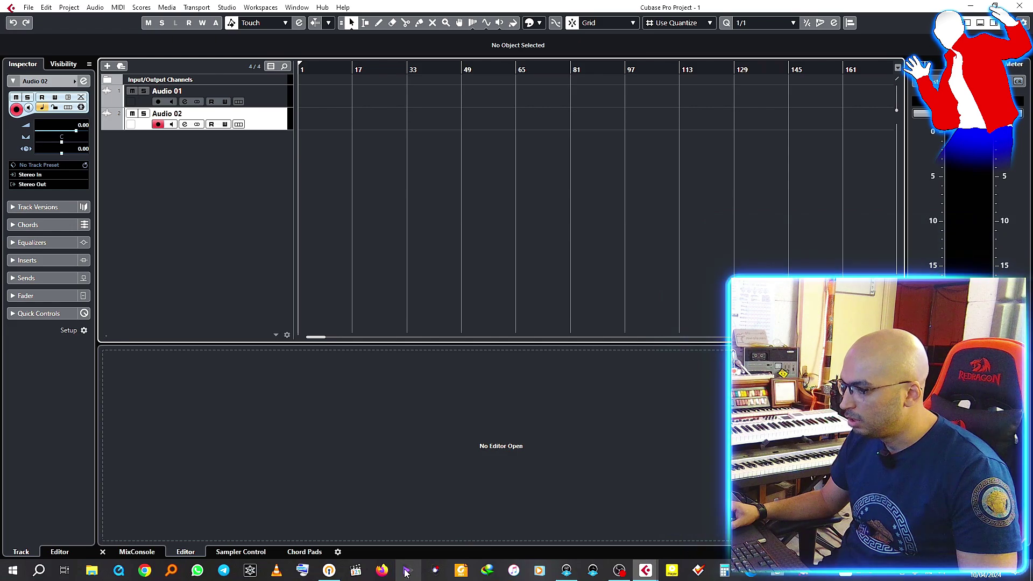
# Launch Wondershare Video Converter Ultimate.
pyautogui.moveTo(407, 572)
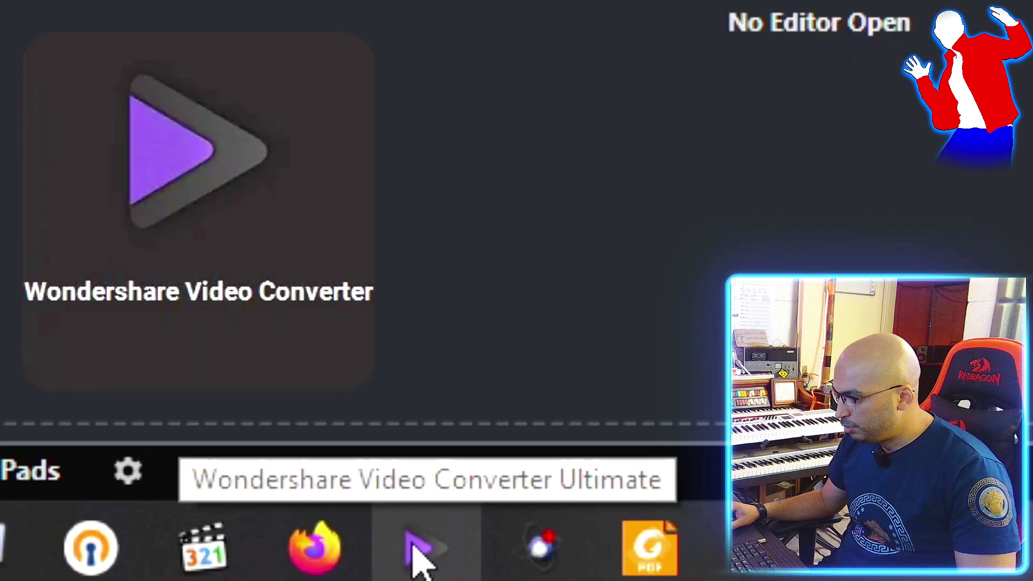
pyautogui.click(418, 556)
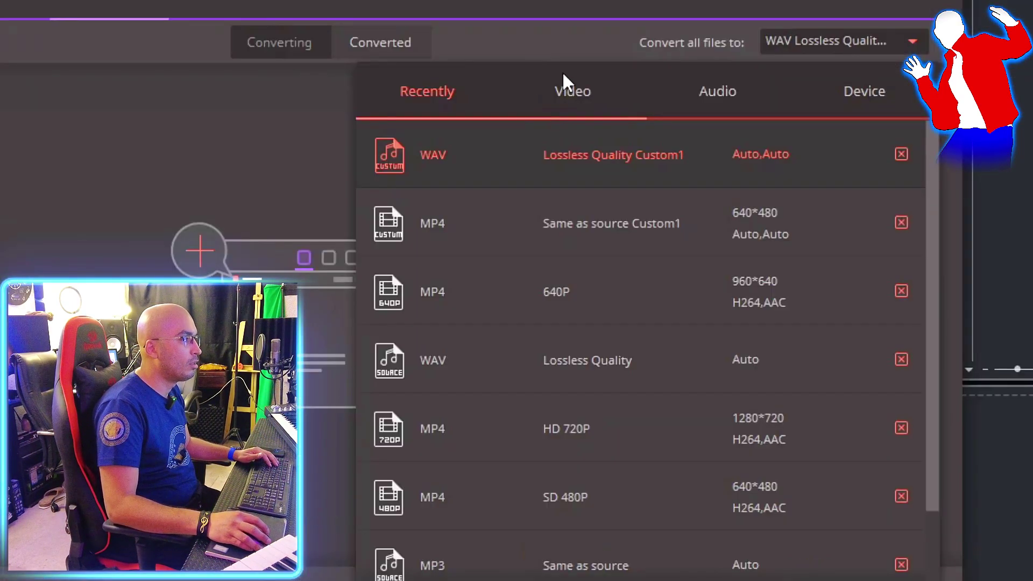
# Examine the available video output formats, including the MP4, MOV and MKV presets.
pyautogui.click(573, 98)
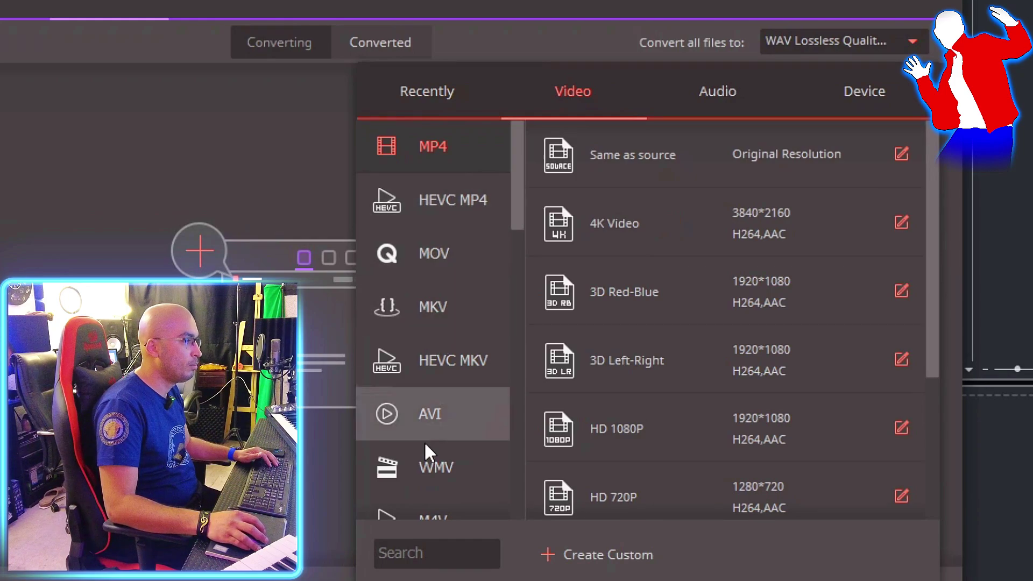
pyautogui.moveTo(519, 199); pyautogui.dragTo(528, 162)
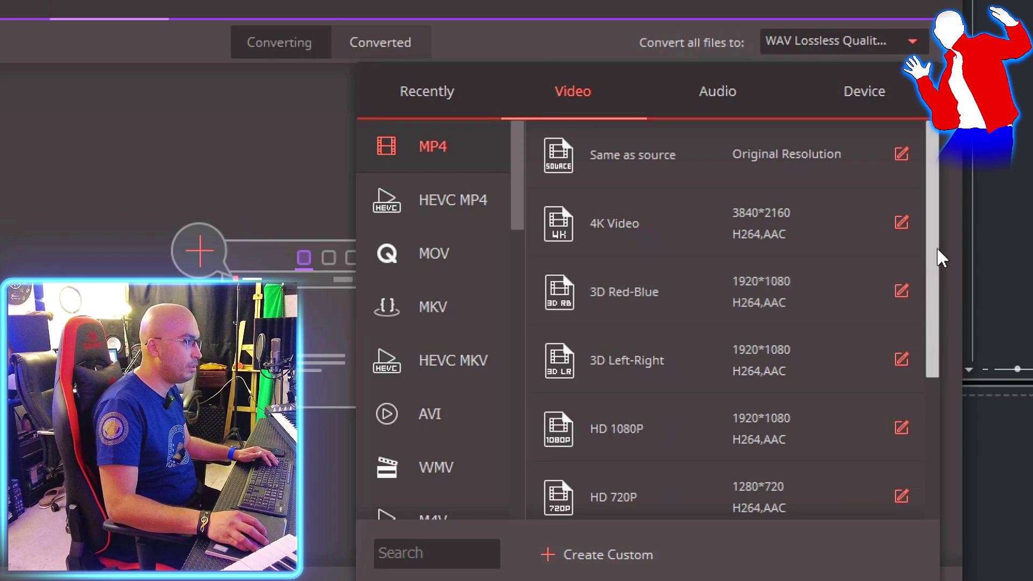
pyautogui.moveTo(935, 291); pyautogui.dragTo(583, 264)
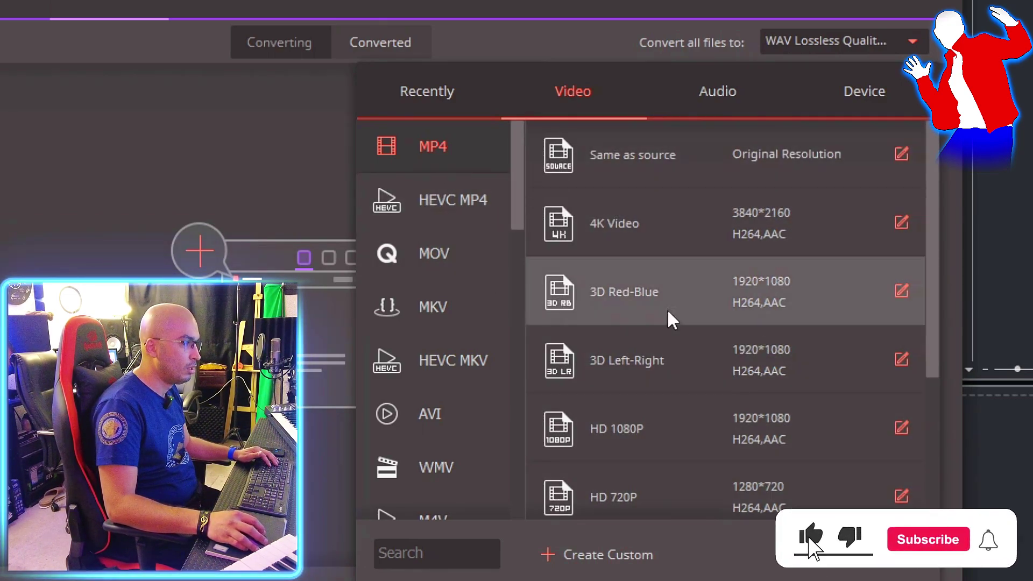
pyautogui.click(438, 267)
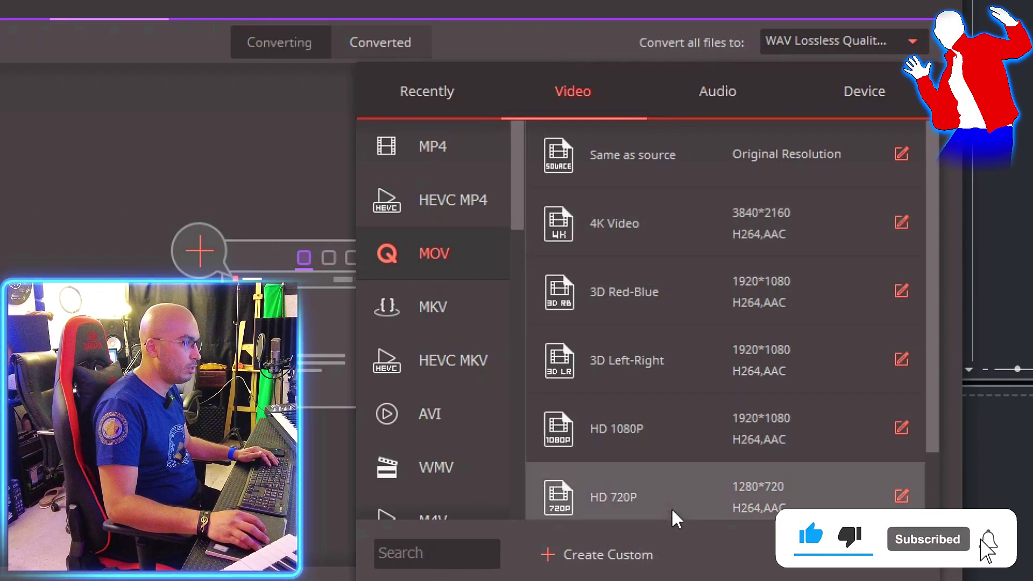
pyautogui.click(398, 317)
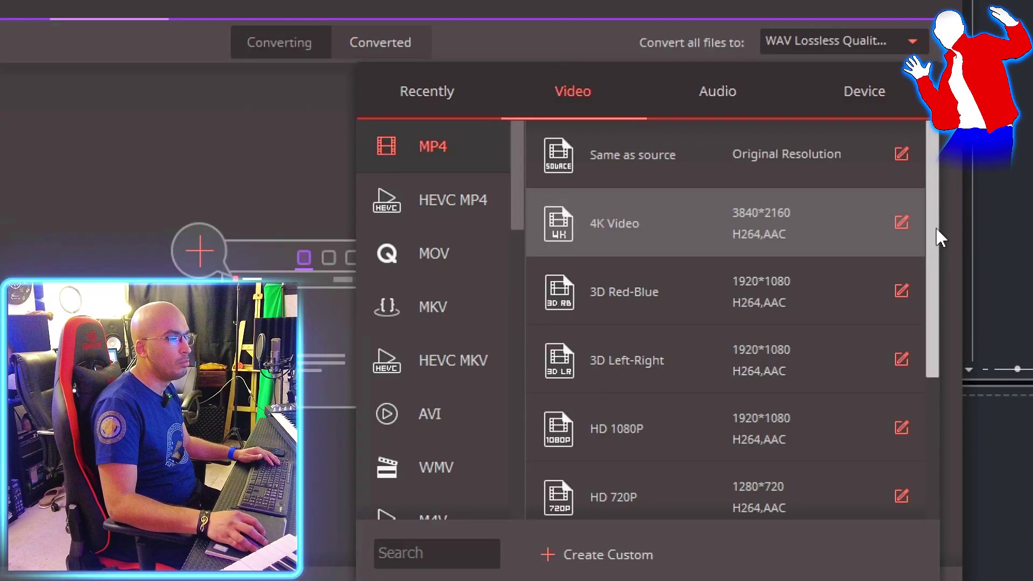
# Review the resolution, level and bitrate options in the settings of the MP4 HD 1080P preset.
pyautogui.moveTo(937, 231); pyautogui.dragTo(917, 441)
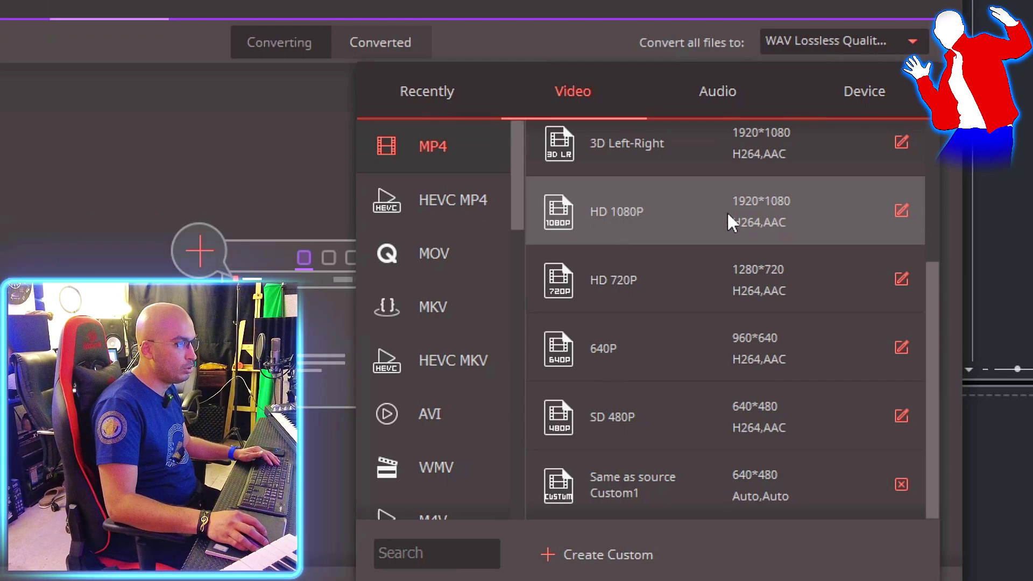
pyautogui.click(902, 211)
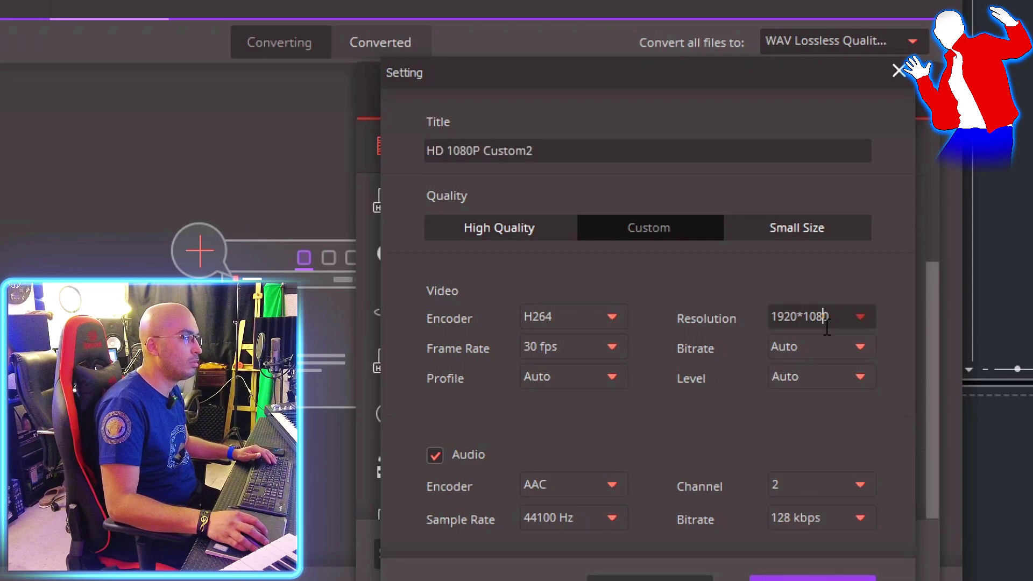
pyautogui.click(860, 316)
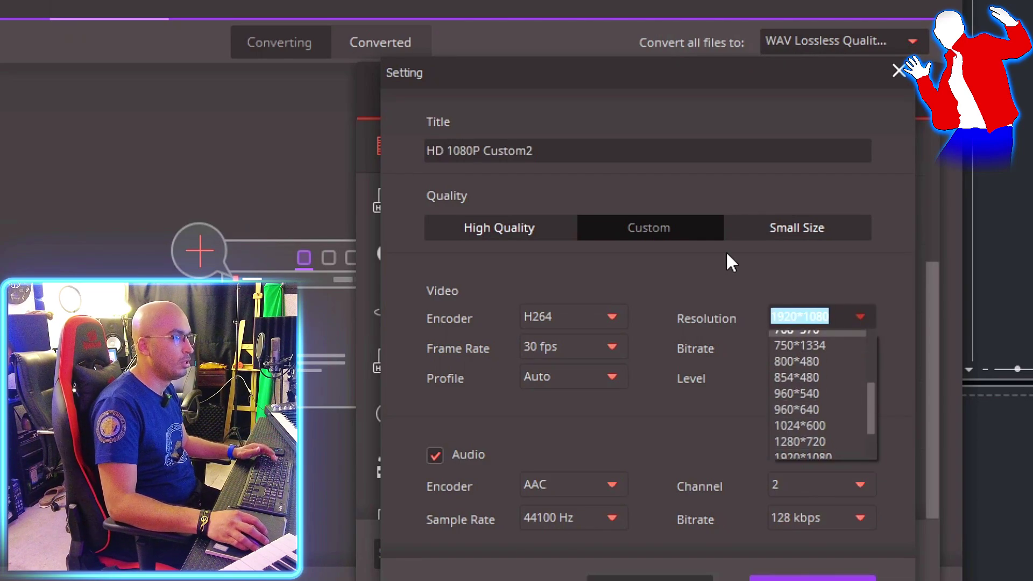
pyautogui.click(641, 301)
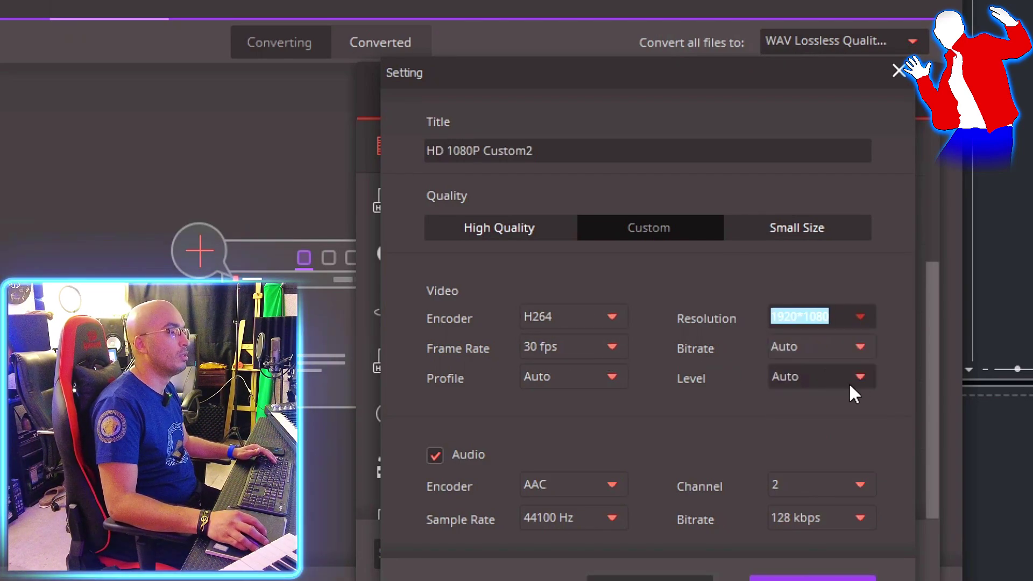
pyautogui.click(868, 377)
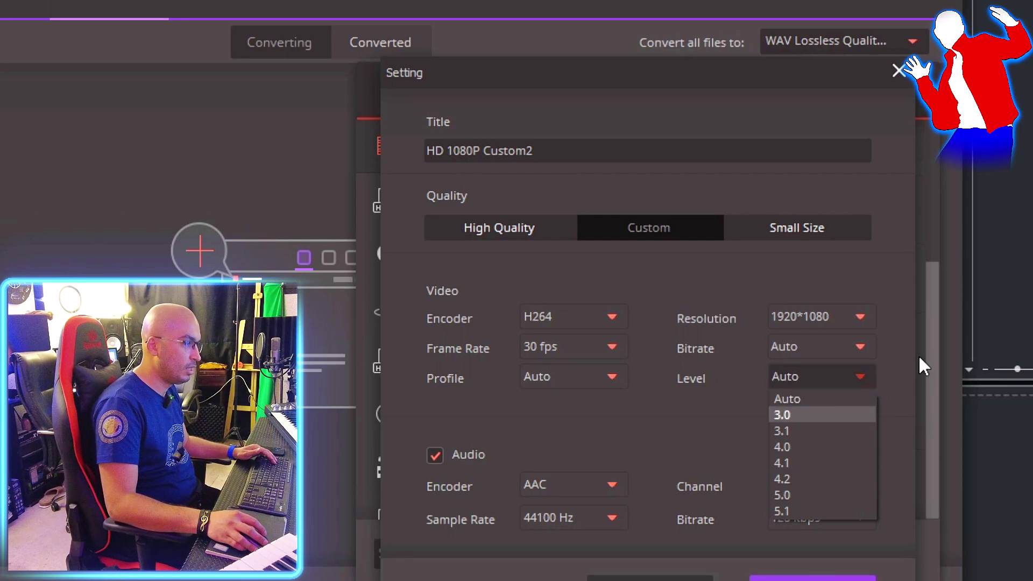
pyautogui.click(909, 383)
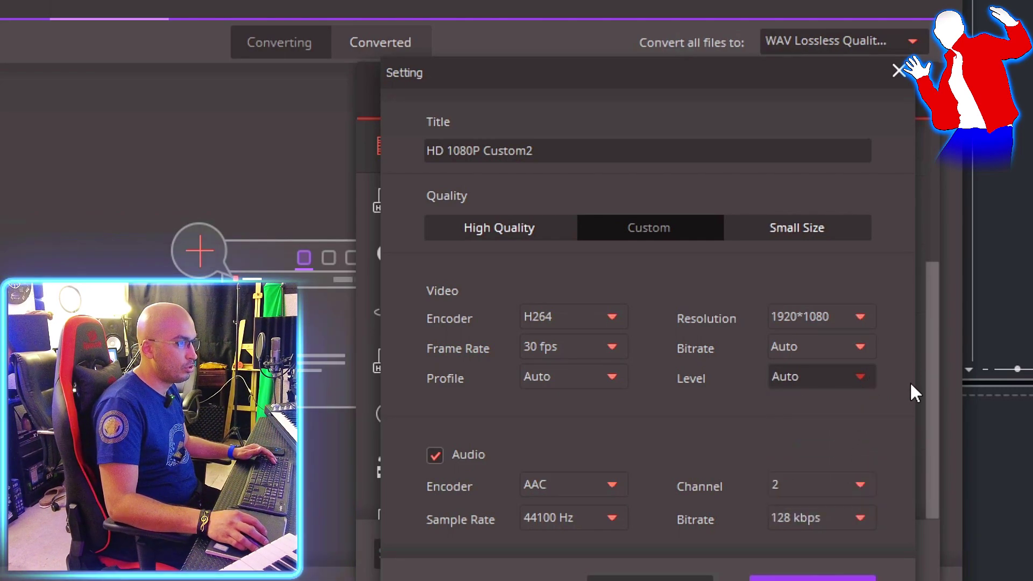
pyautogui.click(862, 348)
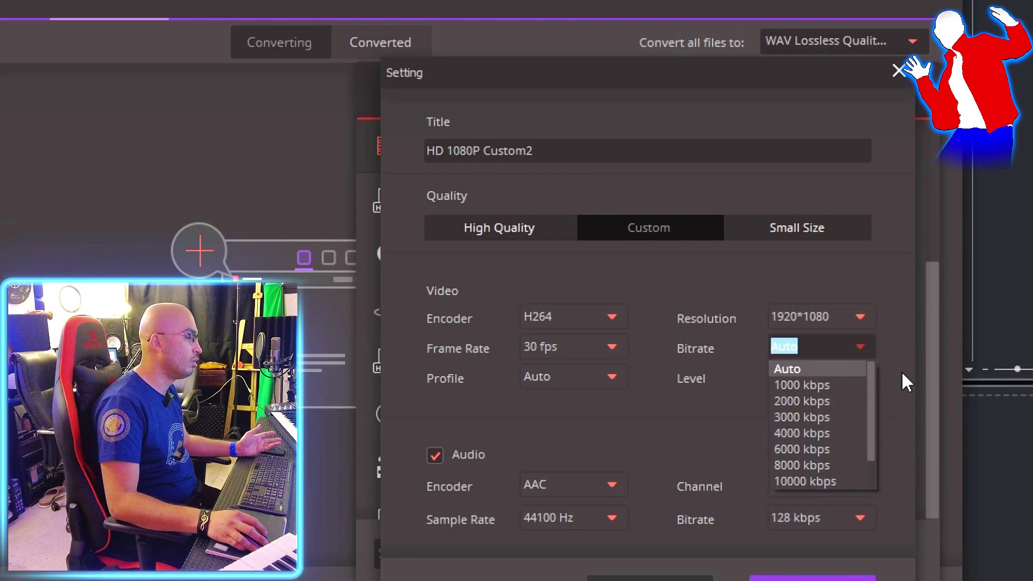
pyautogui.click(905, 382)
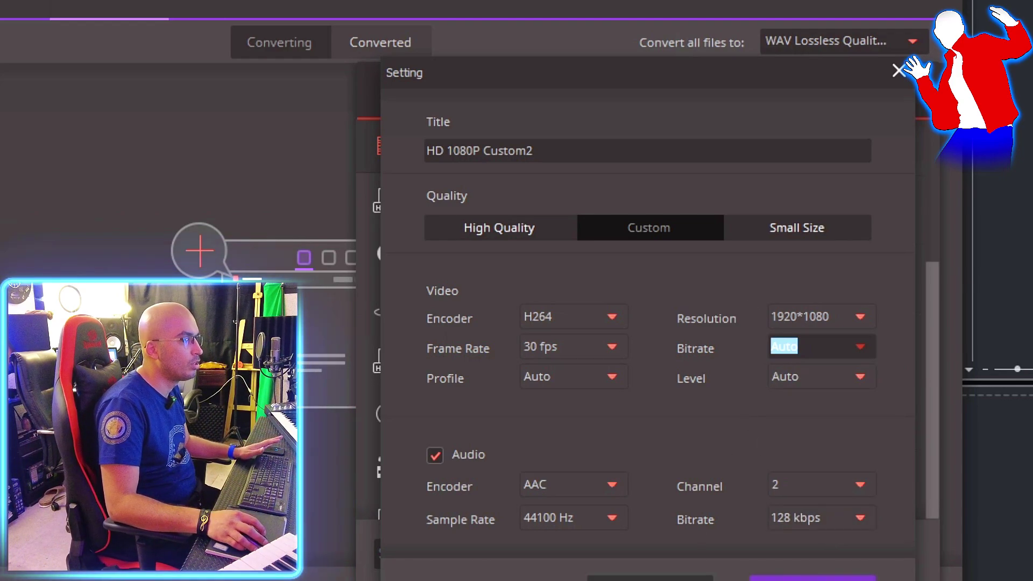
pyautogui.click(813, 578)
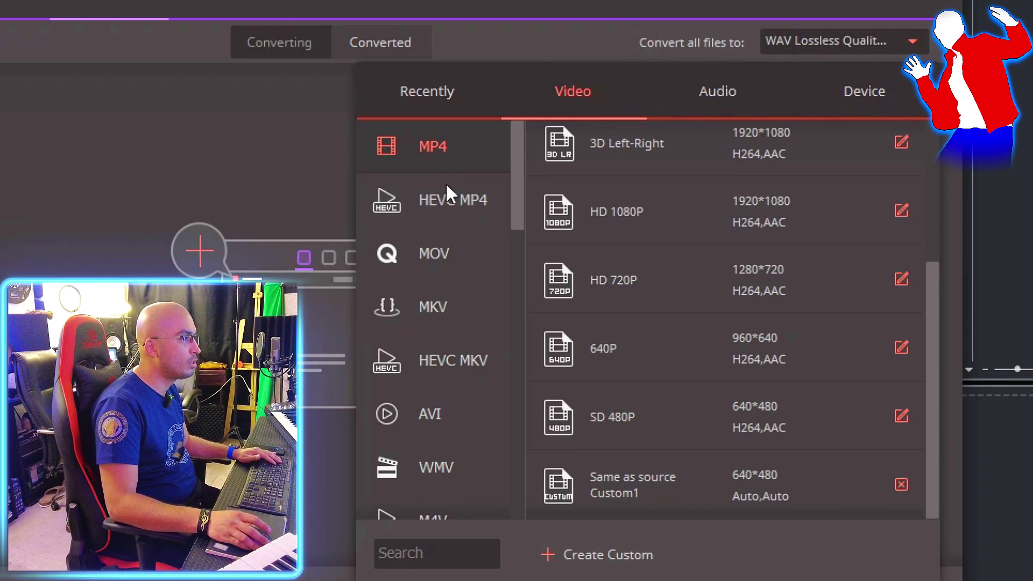
# Examine the audio output formats and the device presets, including the Games devices, and close the format list.
pyautogui.scroll(3, 676, 210)
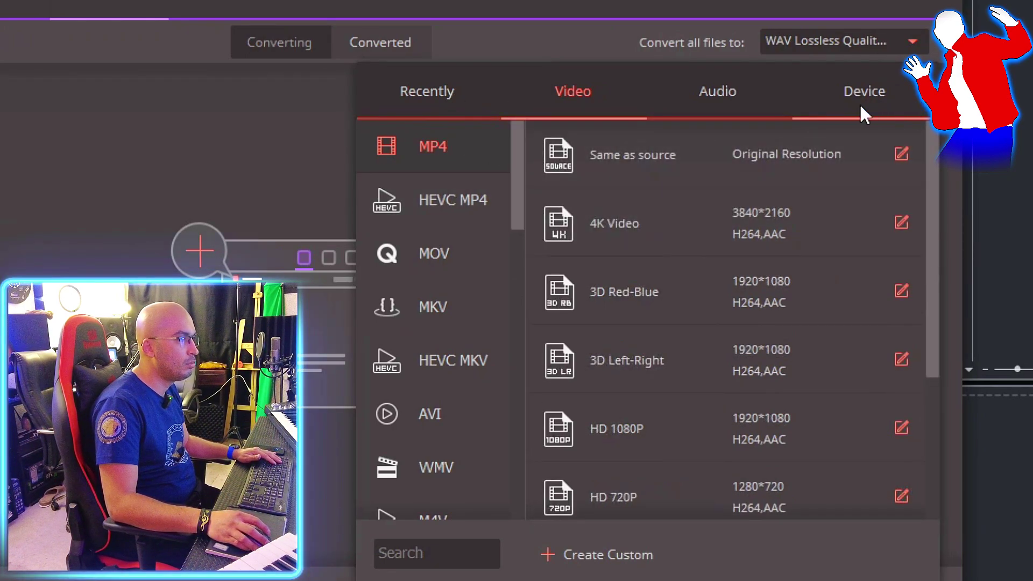
pyautogui.click(729, 102)
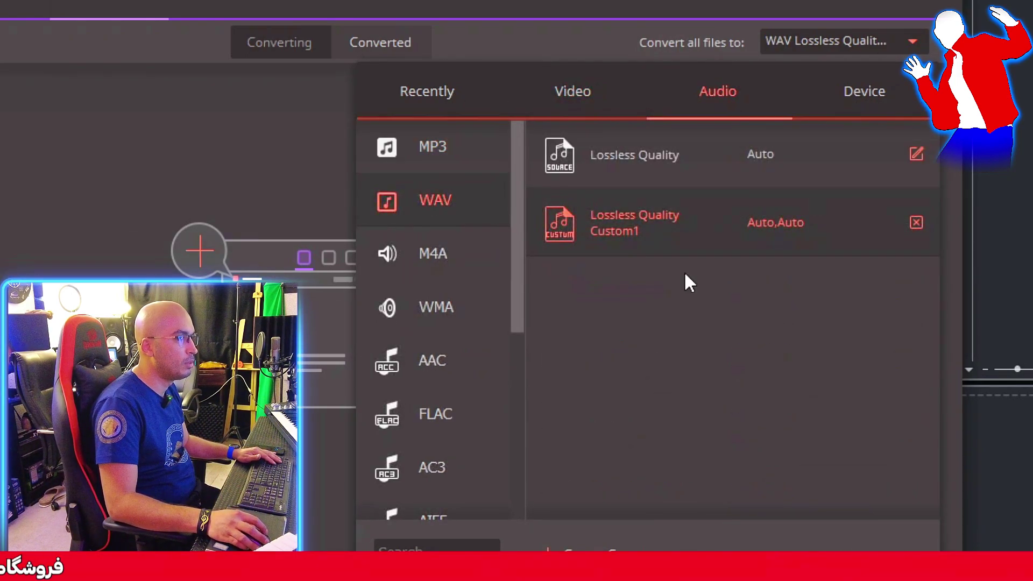
pyautogui.click(869, 90)
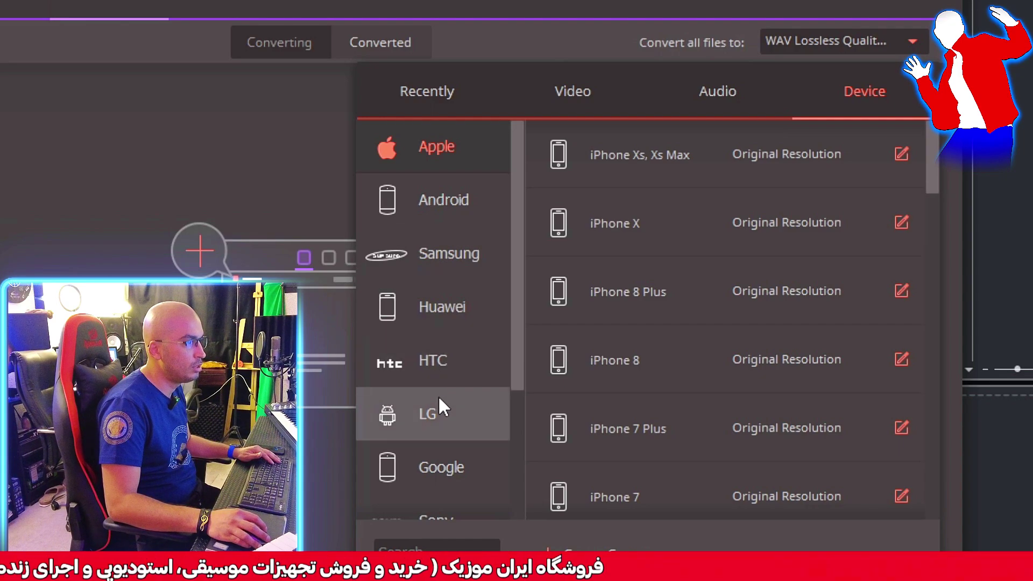
pyautogui.moveTo(526, 369); pyautogui.dragTo(528, 502)
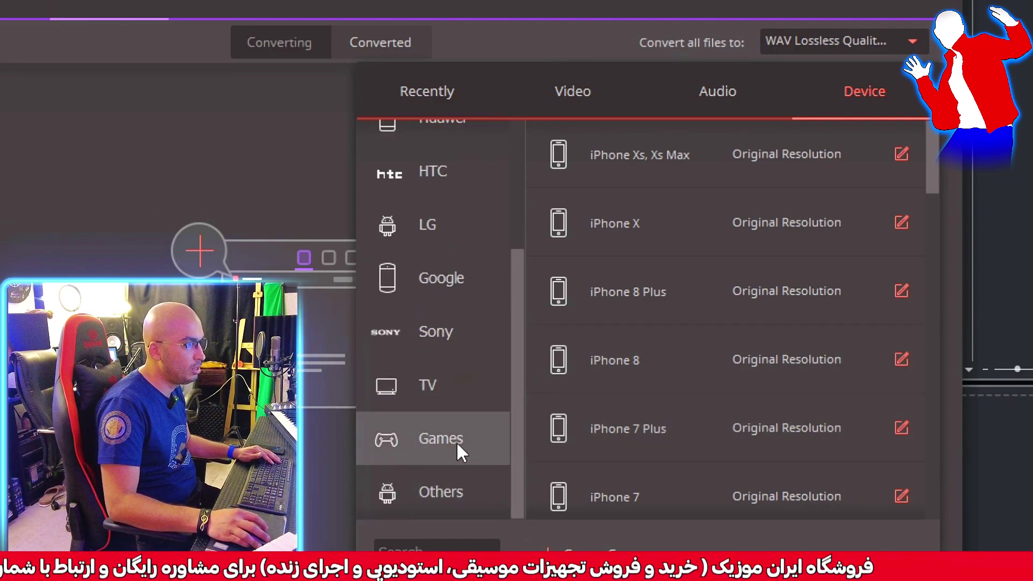
pyautogui.click(437, 437)
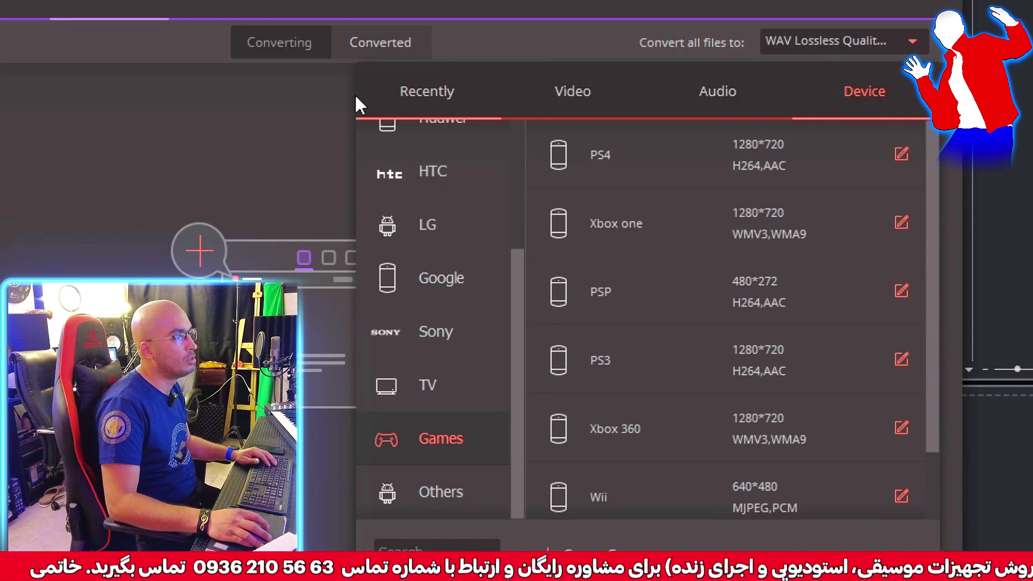
pyautogui.click(253, 134)
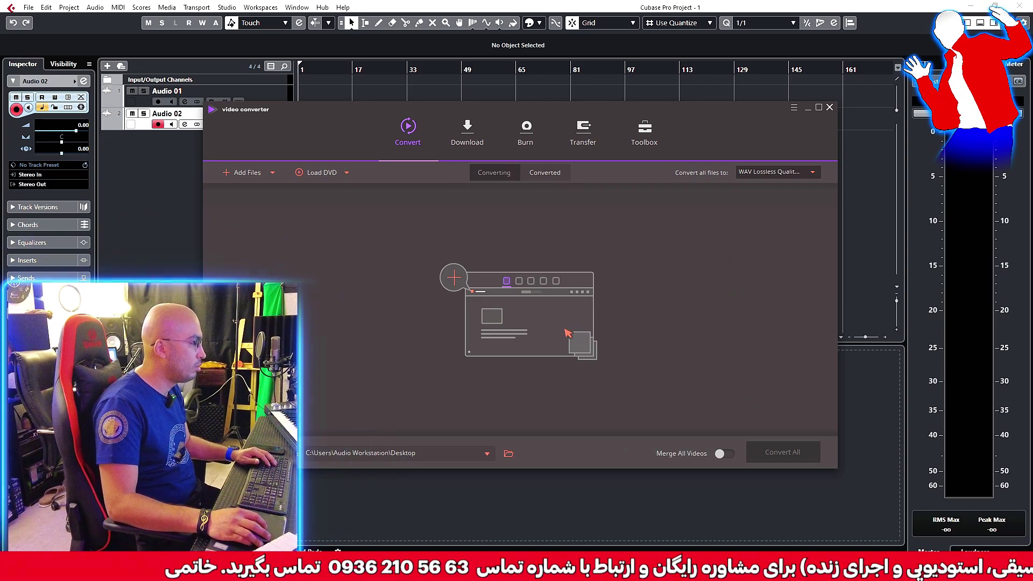
# Add "Noise test 2.m4a" and "Noise test.m4a" from the Desktop's "test noise" folder to the conversion list.
pyautogui.click(509, 454)
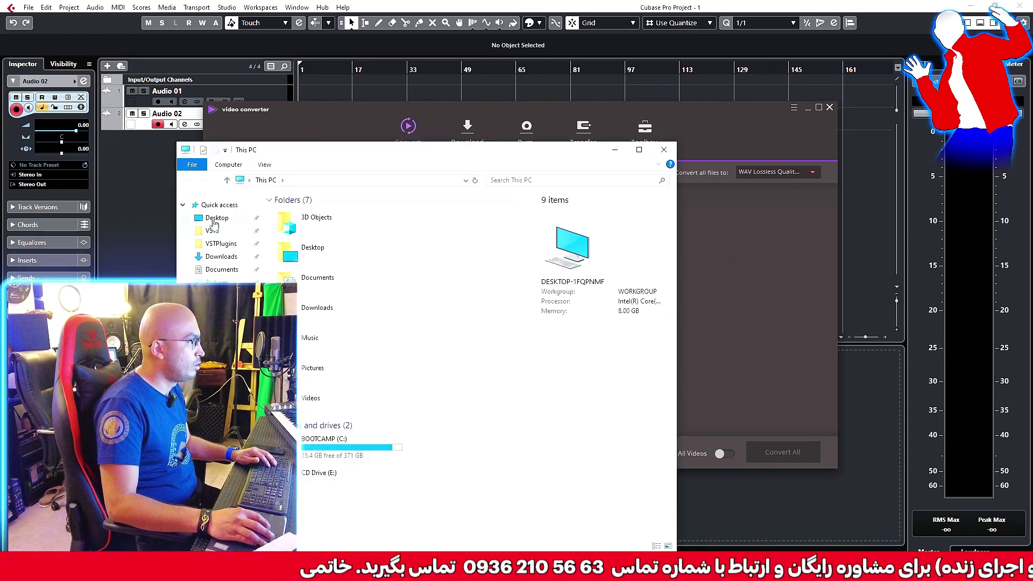
pyautogui.doubleClick(297, 235)
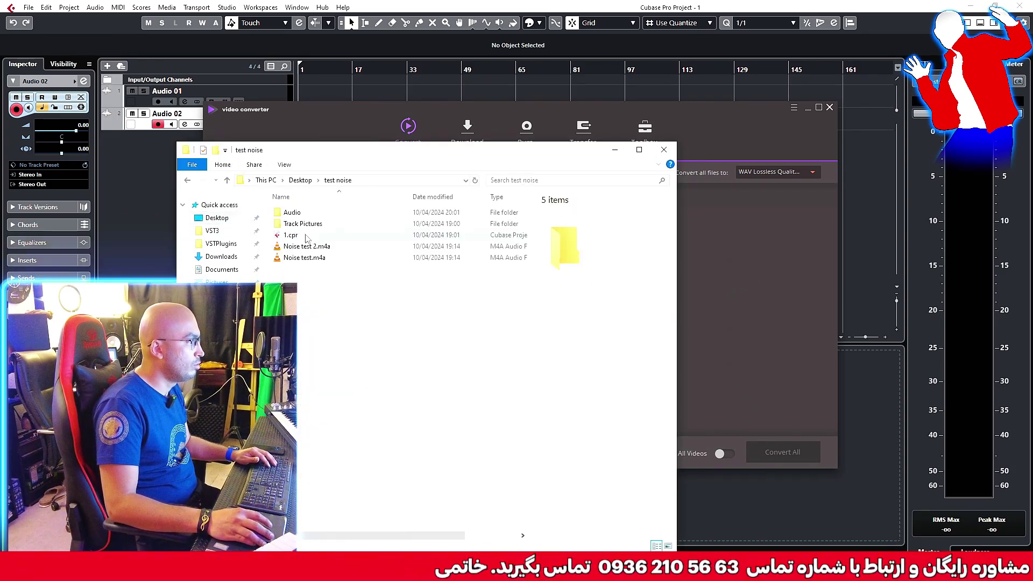
pyautogui.moveTo(337, 293); pyautogui.dragTo(314, 244)
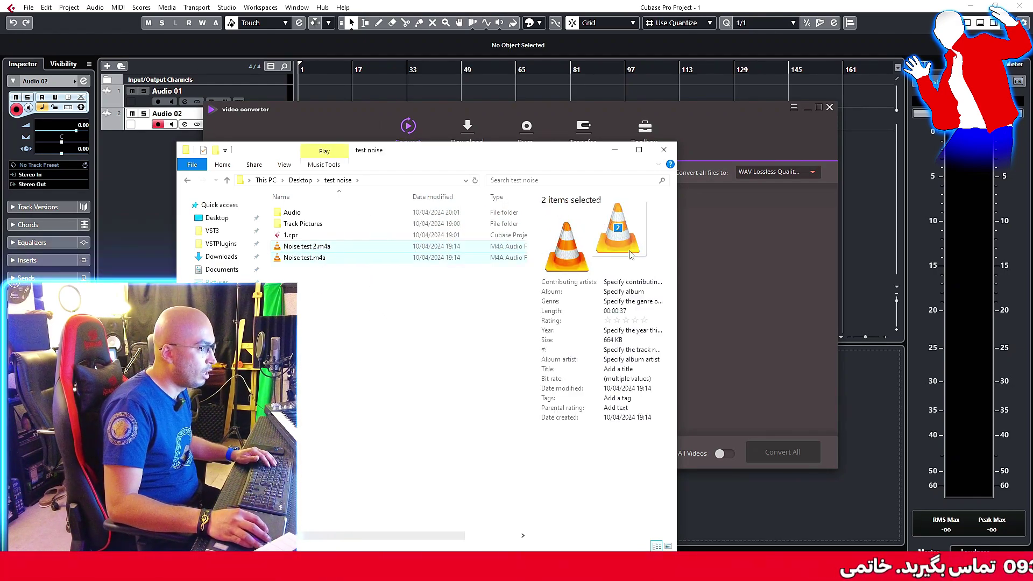
pyautogui.moveTo(766, 261); pyautogui.dragTo(767, 261)
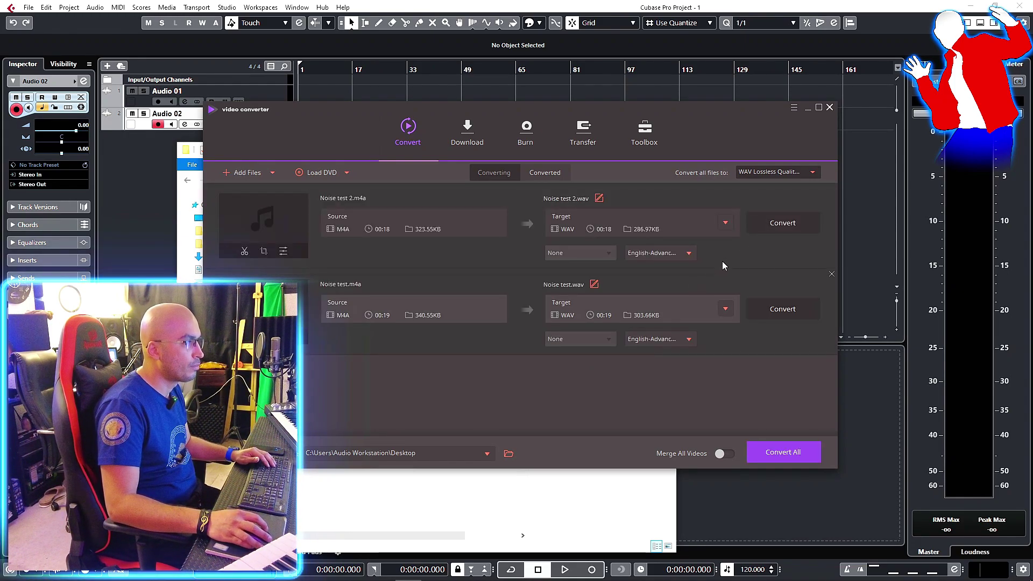
# Set the output format for all files to WAV with the Lossless Quality preset.
pyautogui.click(812, 173)
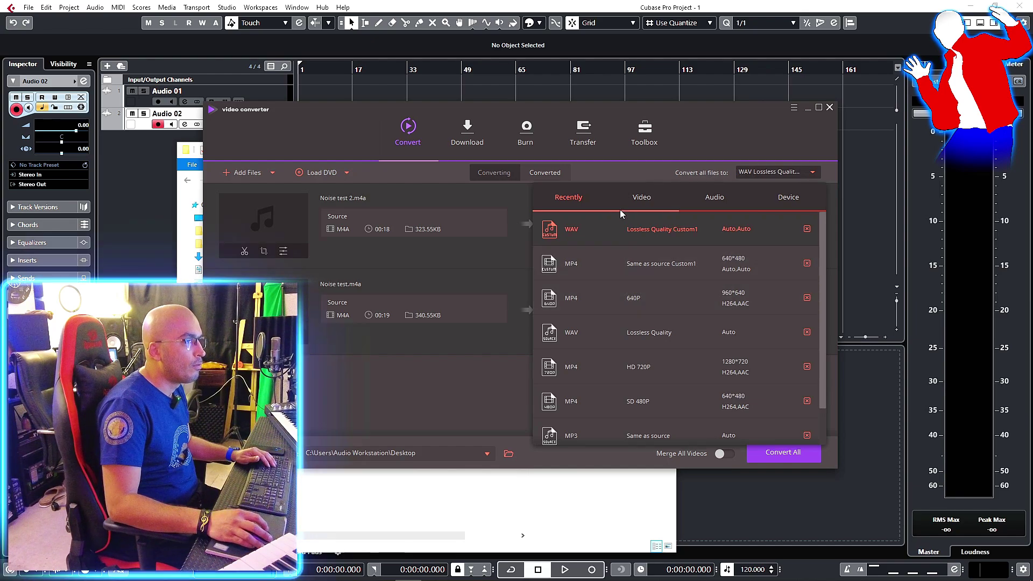
pyautogui.click(722, 202)
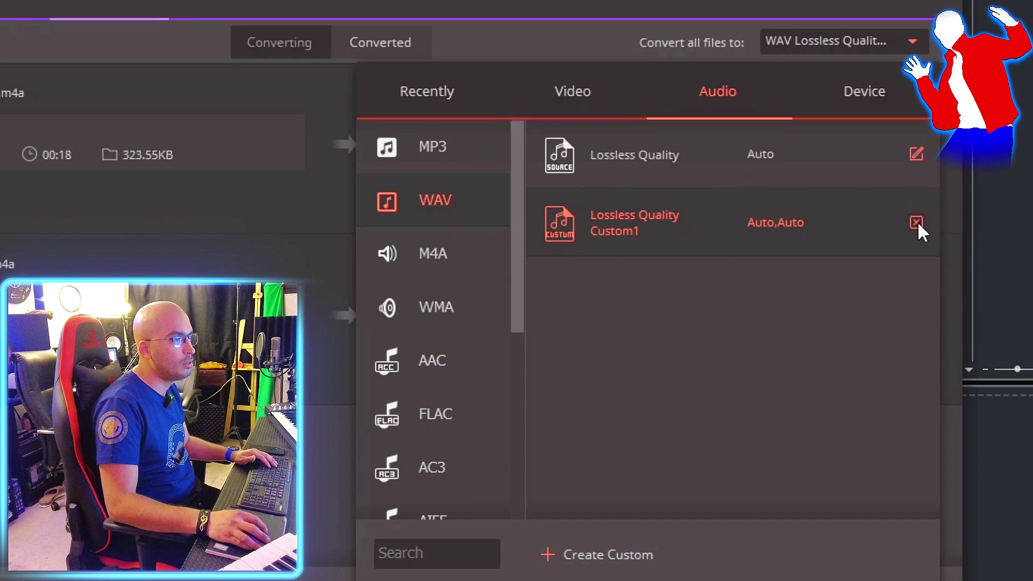
pyautogui.click(785, 167)
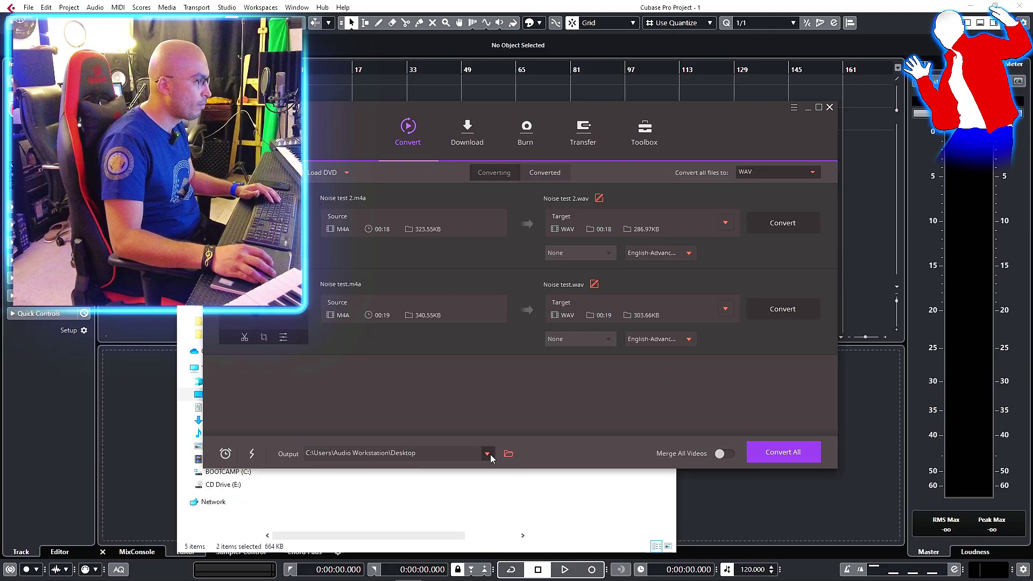
# Create a "cv" folder inside the Desktop's "test noise" folder as the output location and convert both files.
pyautogui.click(487, 454)
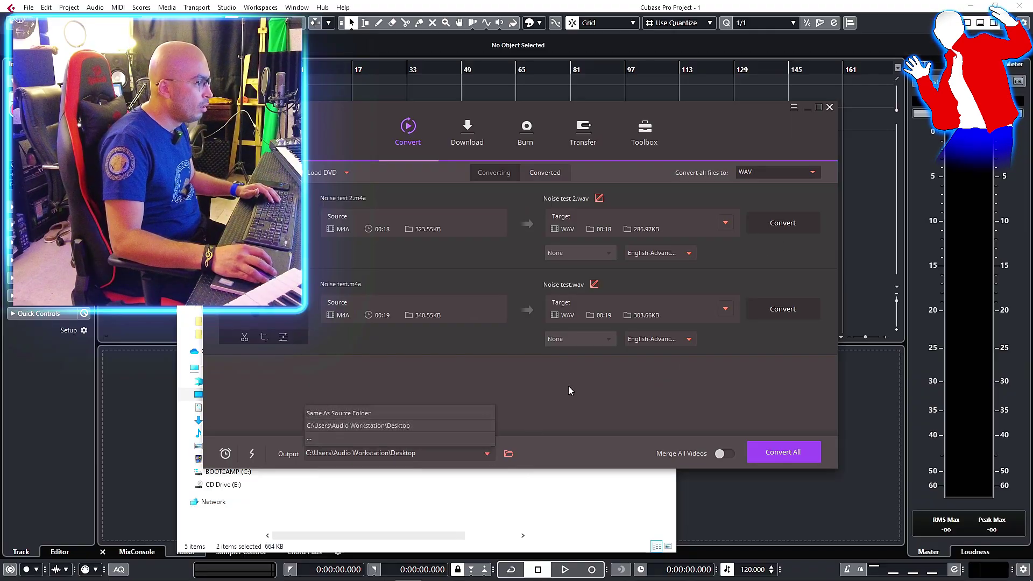
pyautogui.click(462, 439)
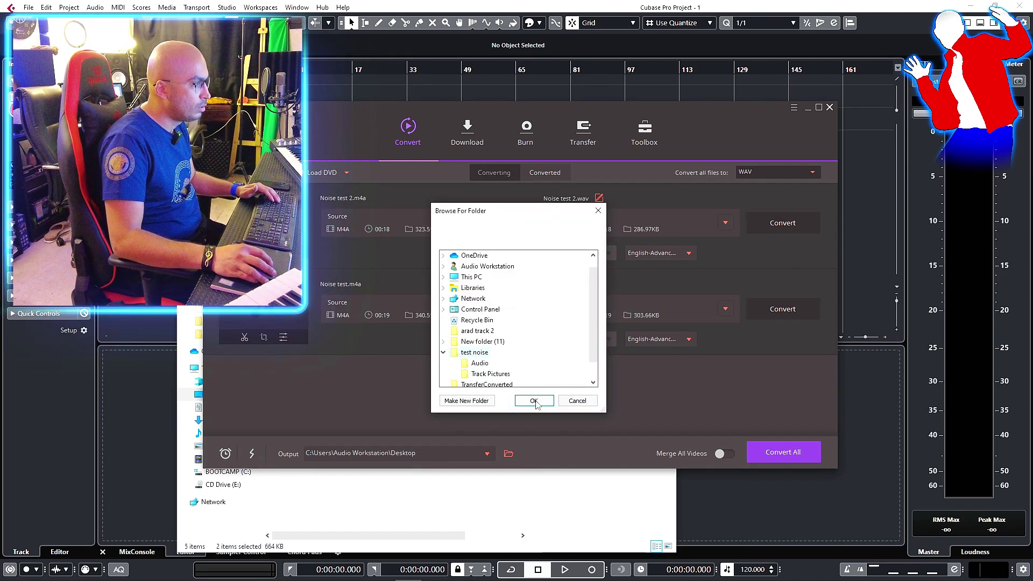
pyautogui.click(466, 400)
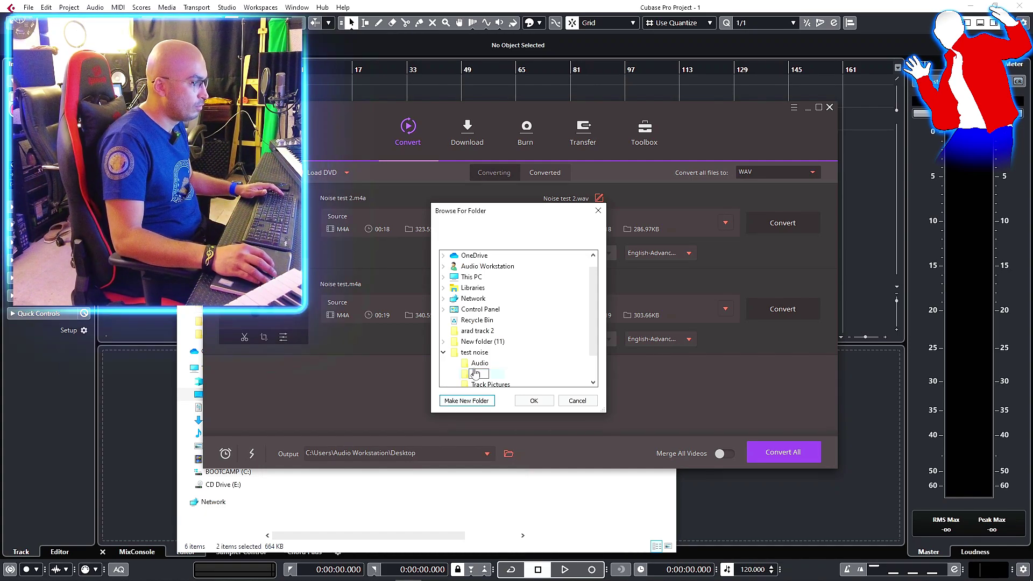
pyautogui.click(533, 401)
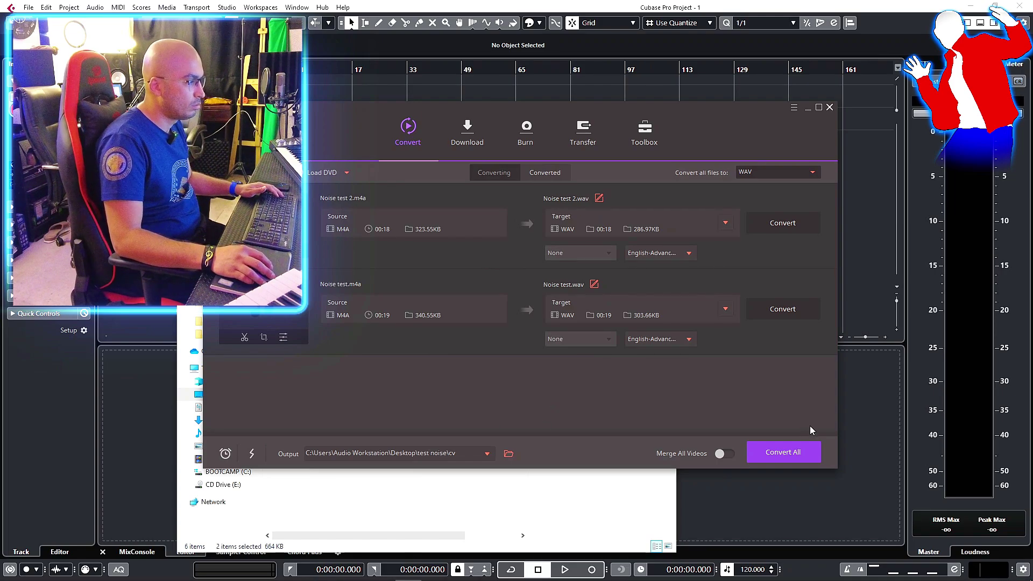
pyautogui.click(788, 454)
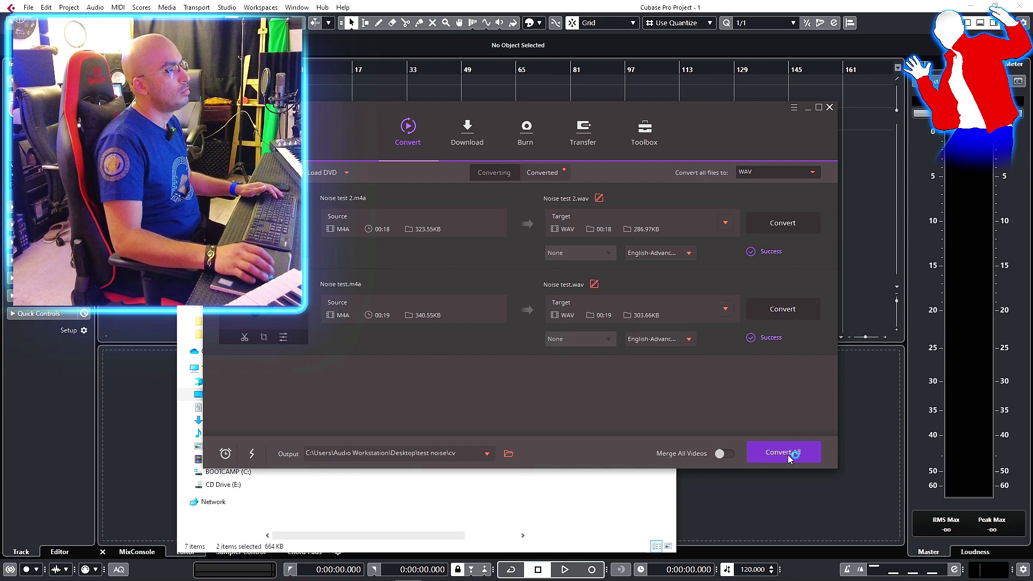
# Import "Noise test.wav" from the "cv" folder onto Cubase's Audio 02 track at bar 1, copying it to the project folder and converting its bit depth.
pyautogui.click(831, 108)
pyautogui.click(322, 331)
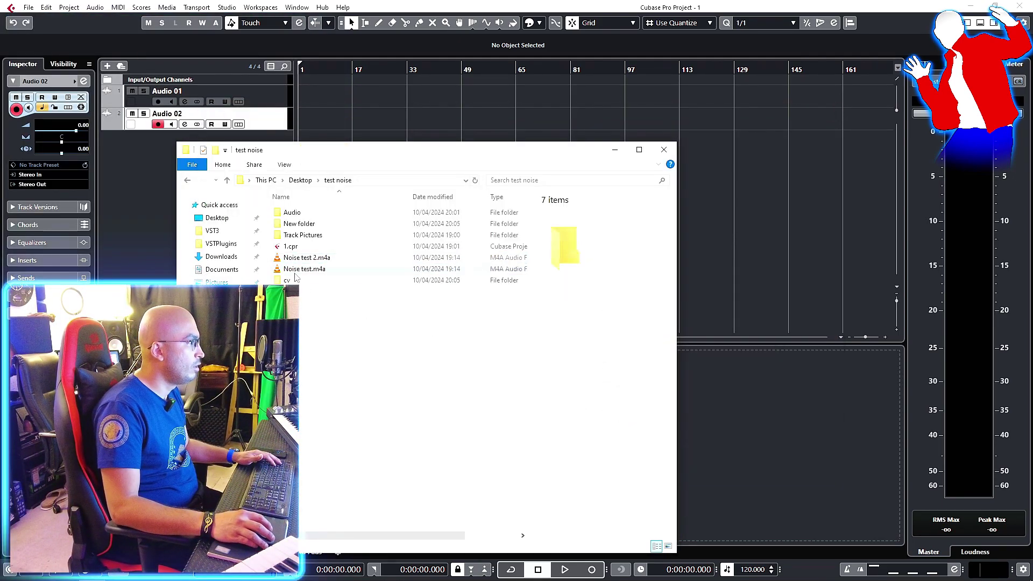
pyautogui.doubleClick(300, 281)
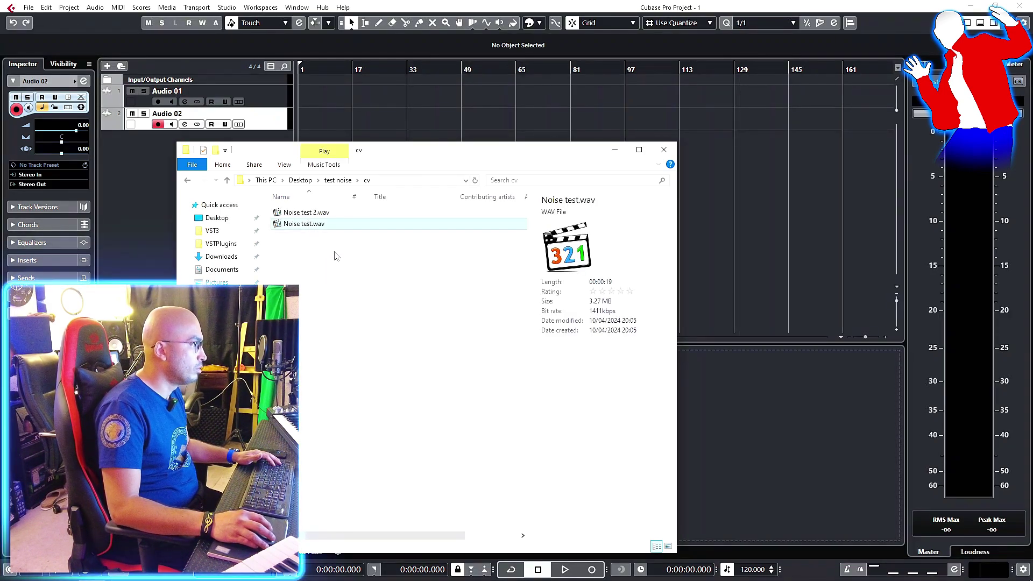
pyautogui.click(764, 232)
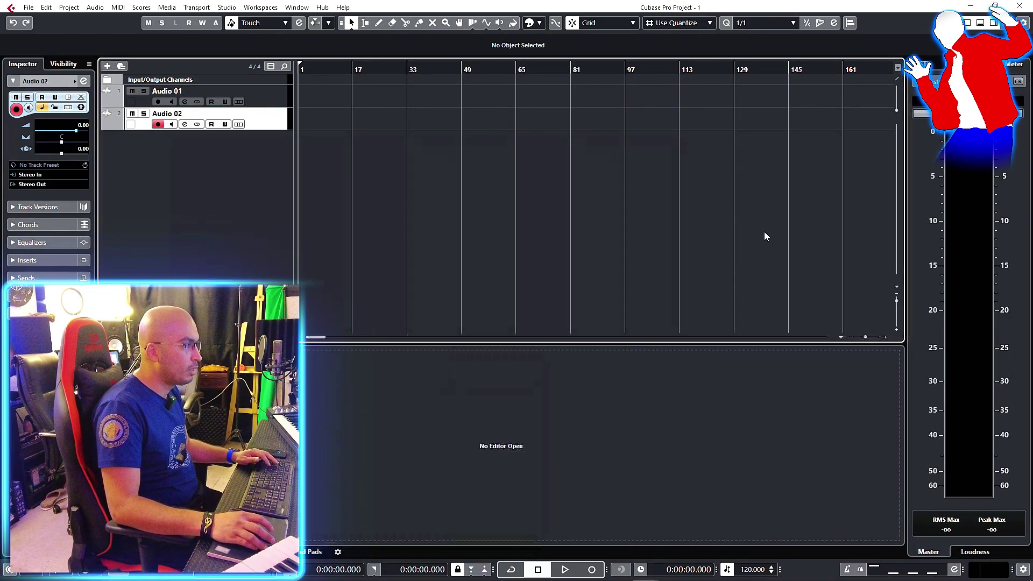
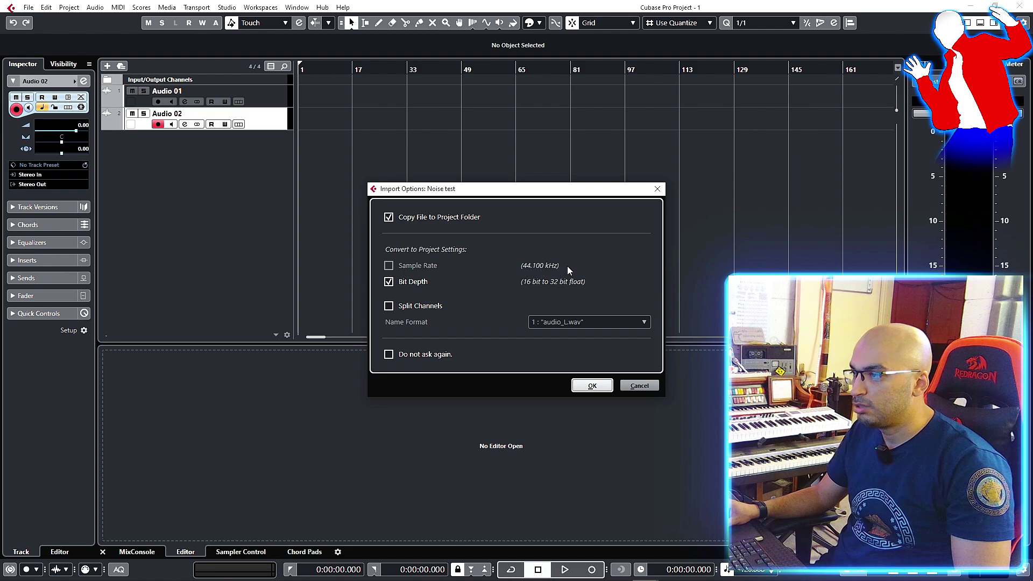
pyautogui.click(592, 386)
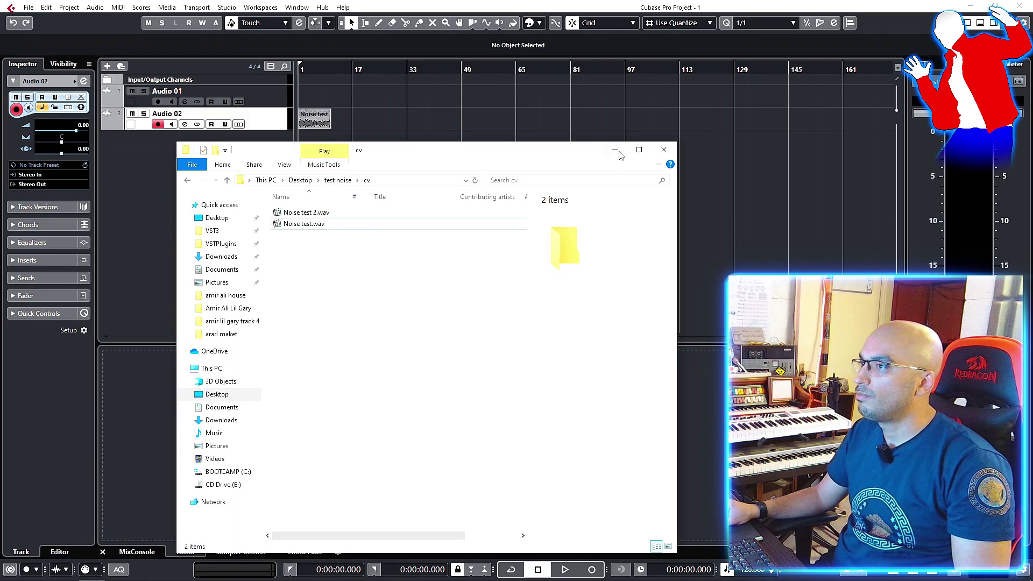
# Play the Noise test clip on Audio 02 from the start and examine its waveform for background noise.
pyautogui.press('h')
pyautogui.press('h')
pyautogui.press('h')
pyautogui.press('h')
pyautogui.press('h')
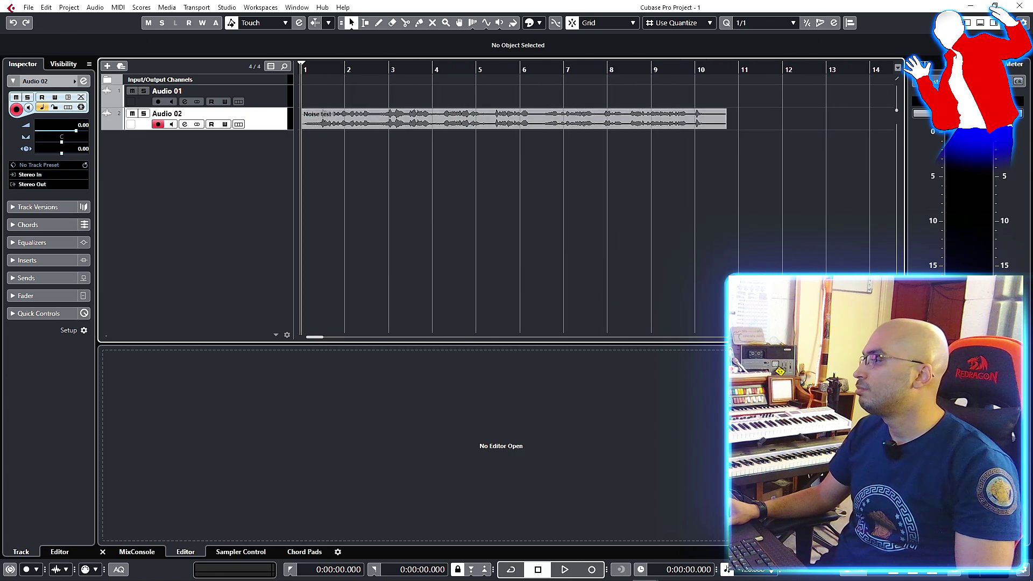
pyautogui.hotkey('shift', 'g')
pyautogui.hotkey('shift', 'g')
pyautogui.press('space')
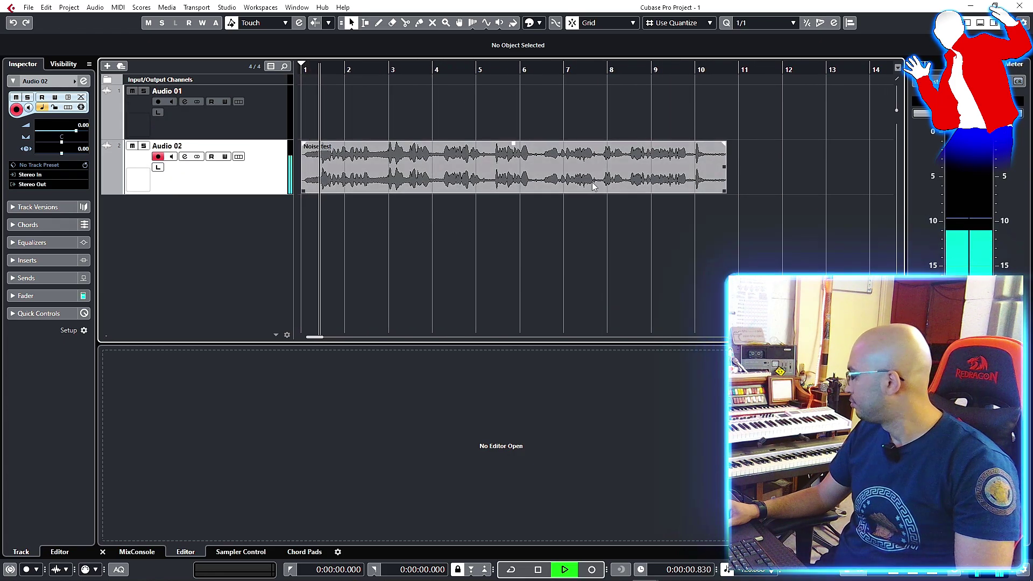
pyautogui.click(614, 191)
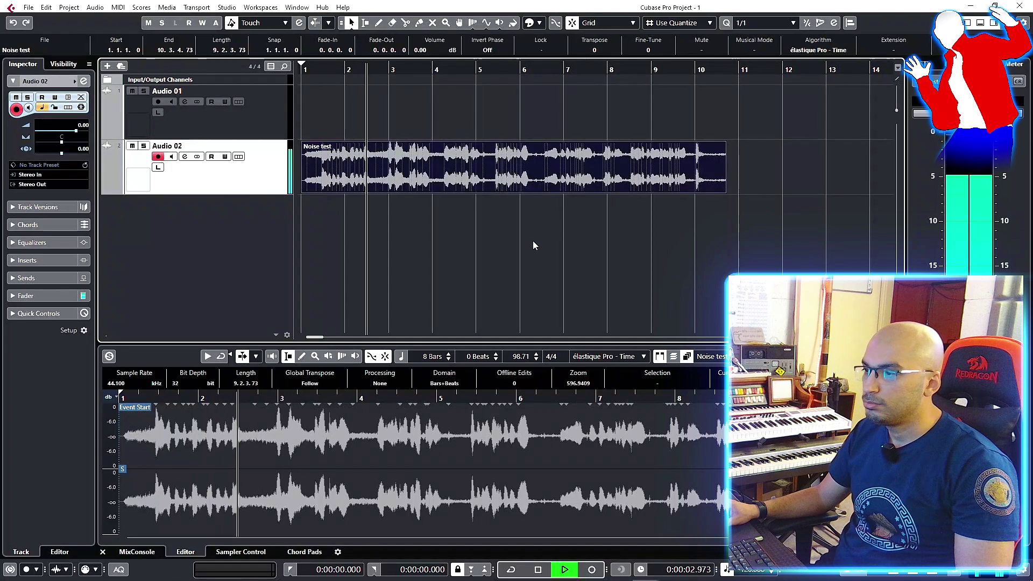
pyautogui.press('h')
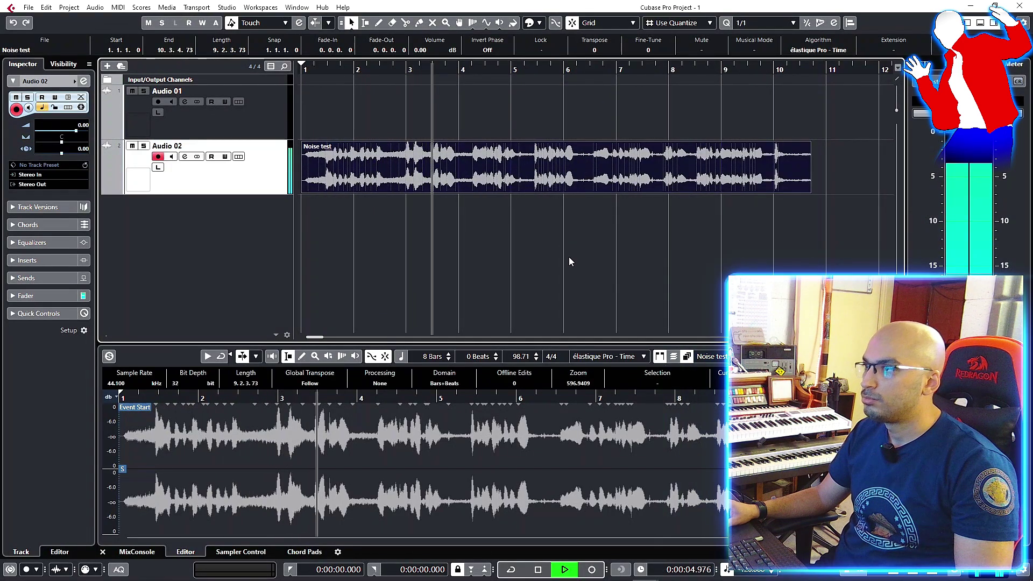
pyautogui.click(580, 241)
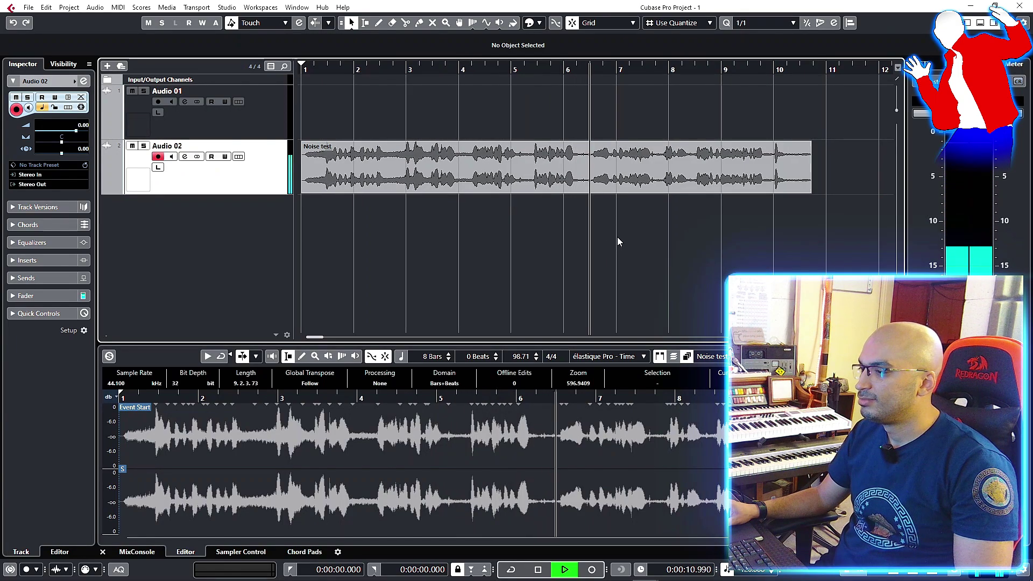
pyautogui.press('g')
pyautogui.hotkey('ctrl', 'a')
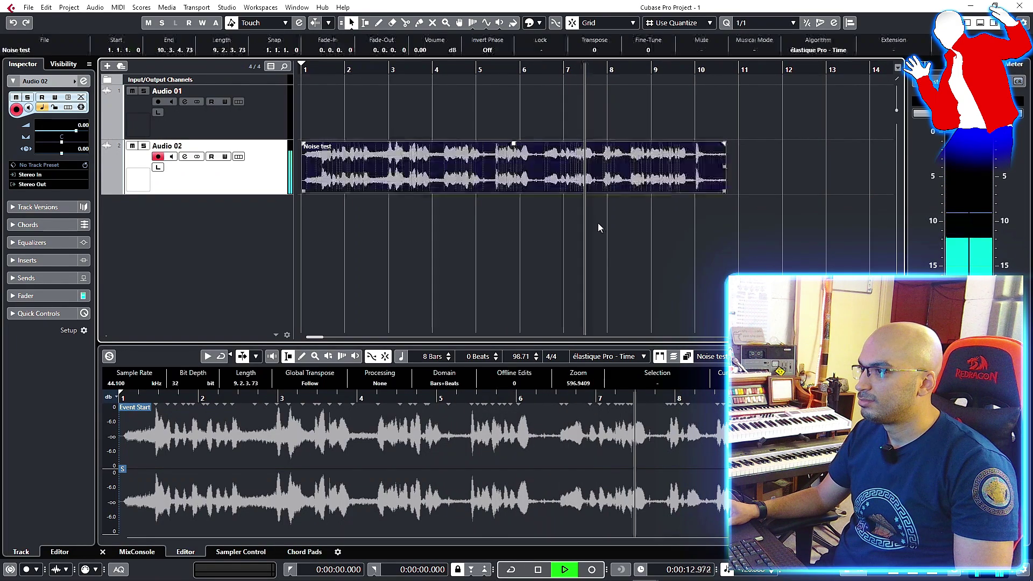
pyautogui.click(675, 215)
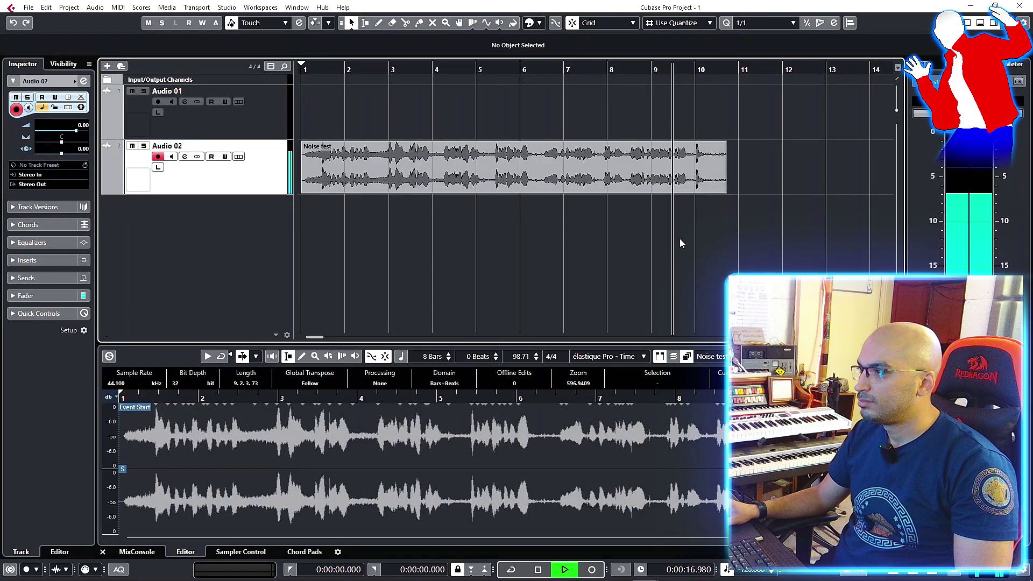
pyautogui.press('space')
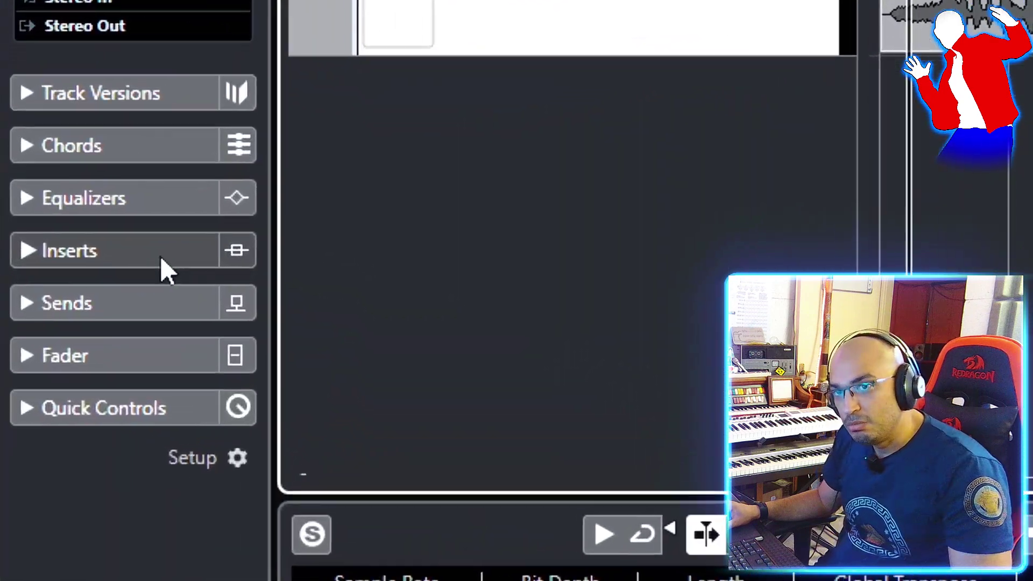
# Load iZotope's RX 7 Voice De-noise into the first insert slot of the Audio 02 track.
pyautogui.click(58, 264)
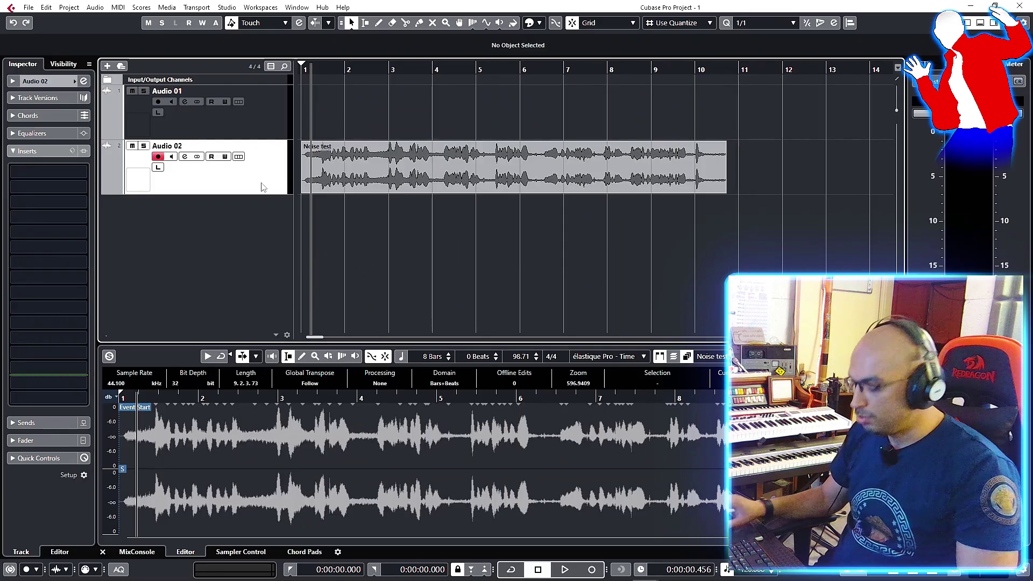
pyautogui.press('space')
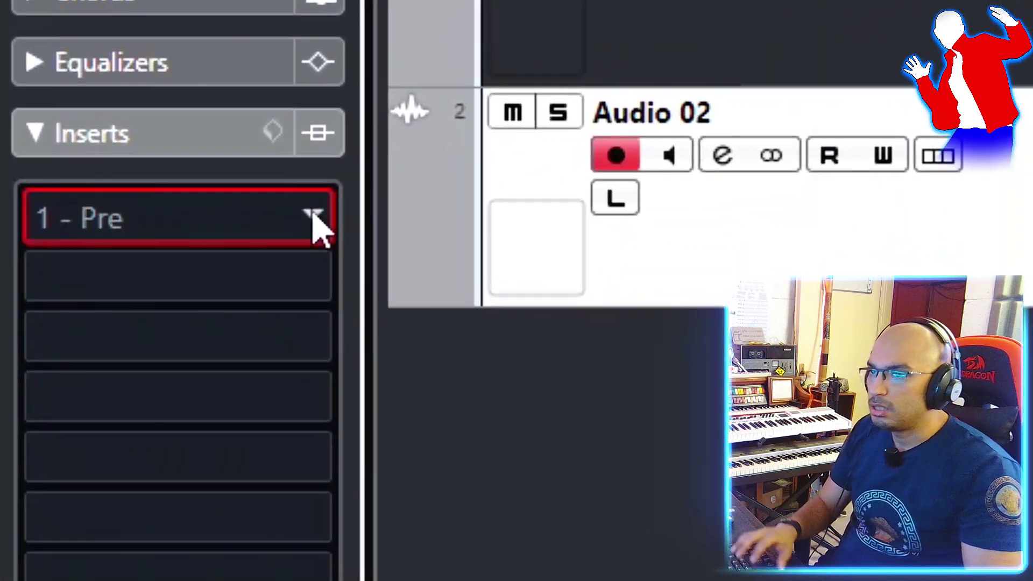
pyautogui.click(82, 175)
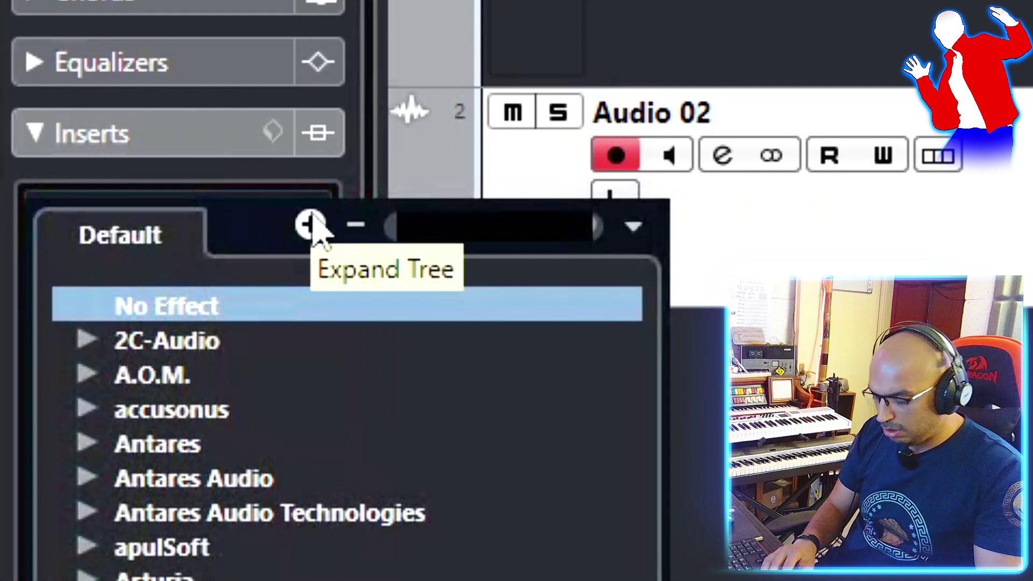
pyautogui.write('voic')
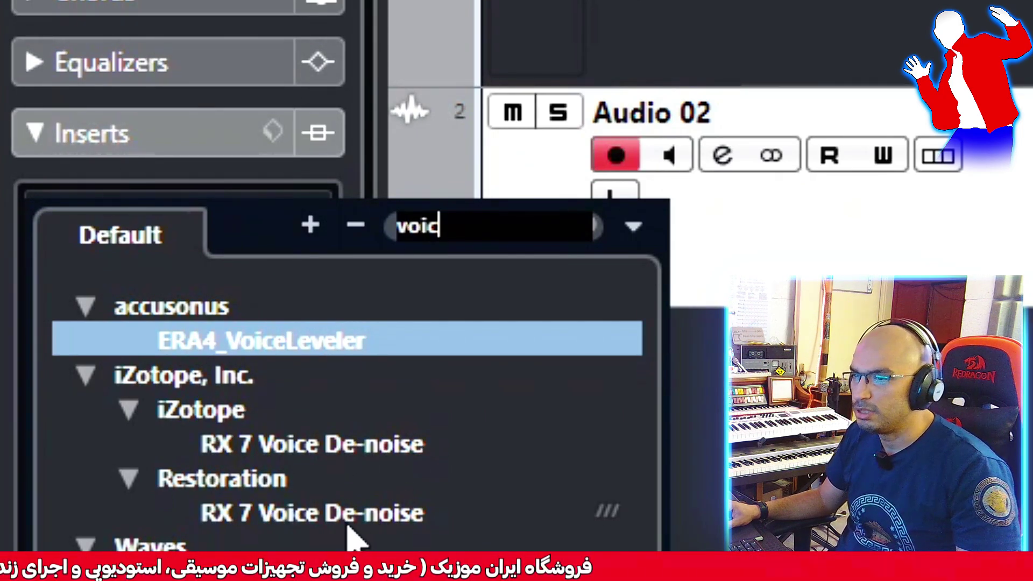
pyautogui.press('Escape')
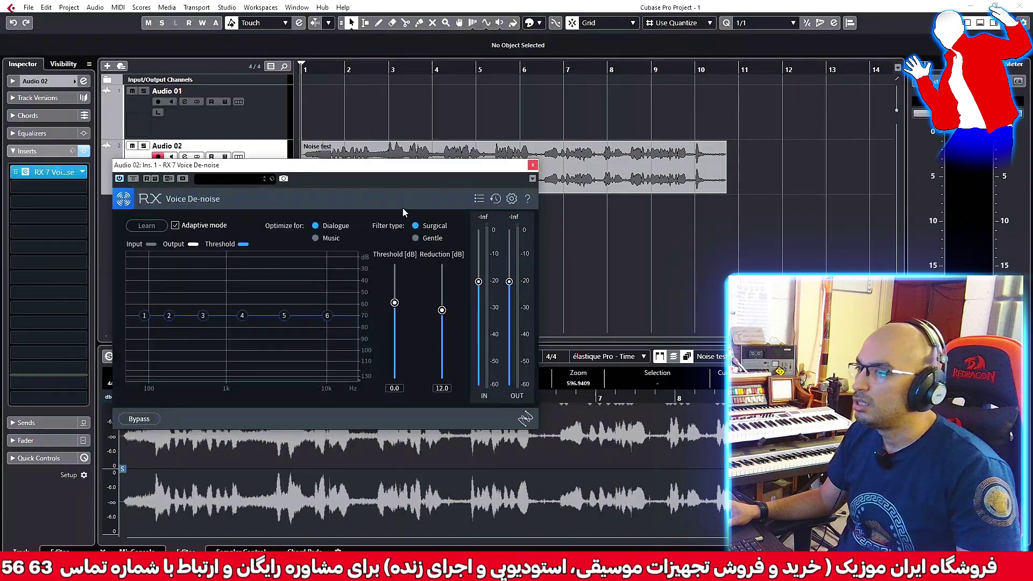
pyautogui.moveTo(393, 169); pyautogui.dragTo(647, 142)
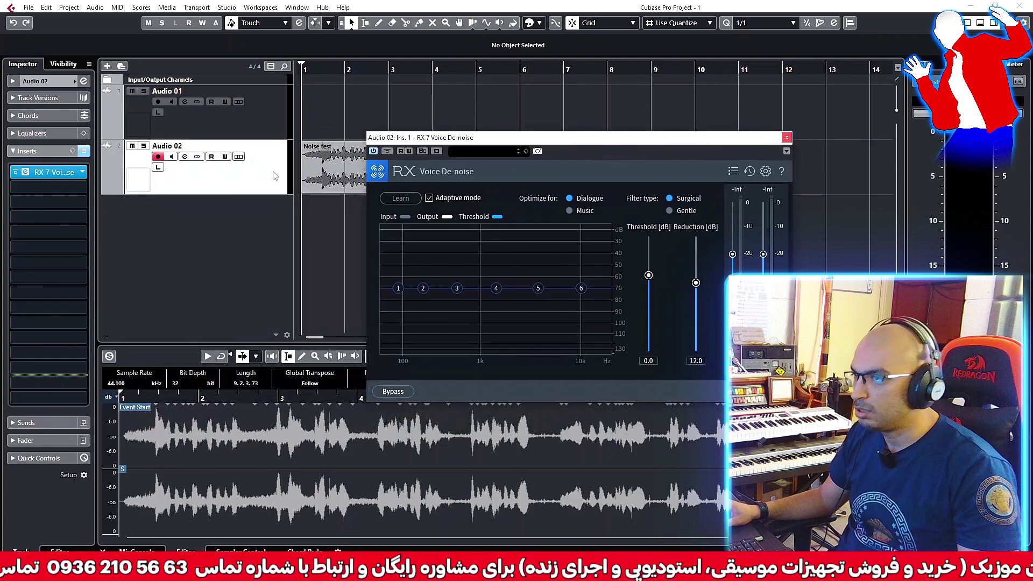
# Play the Noise test clip with RX 7 Voice De-noise bypassed to hear the unprocessed recording.
pyautogui.click(323, 159)
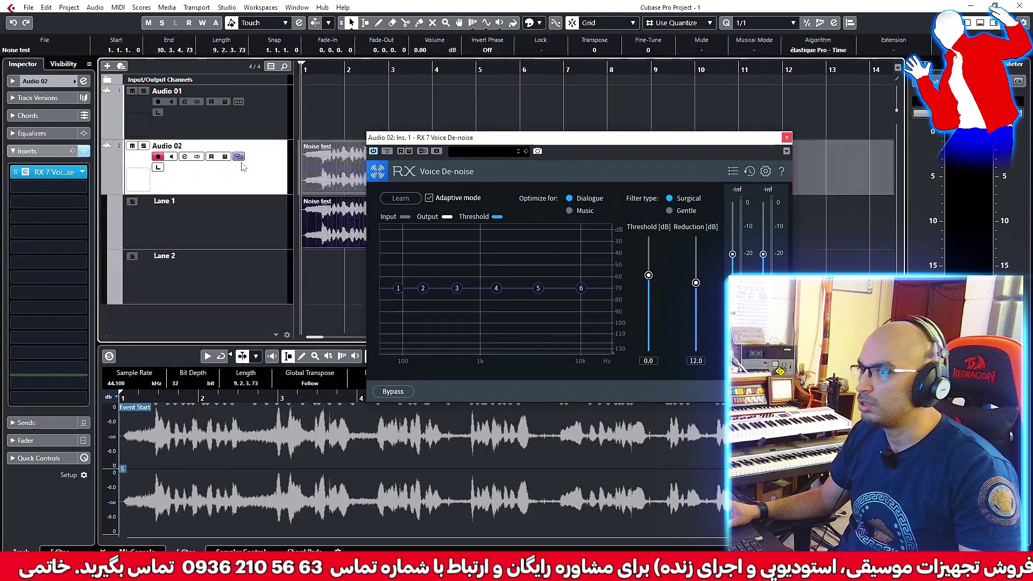
pyautogui.click(387, 152)
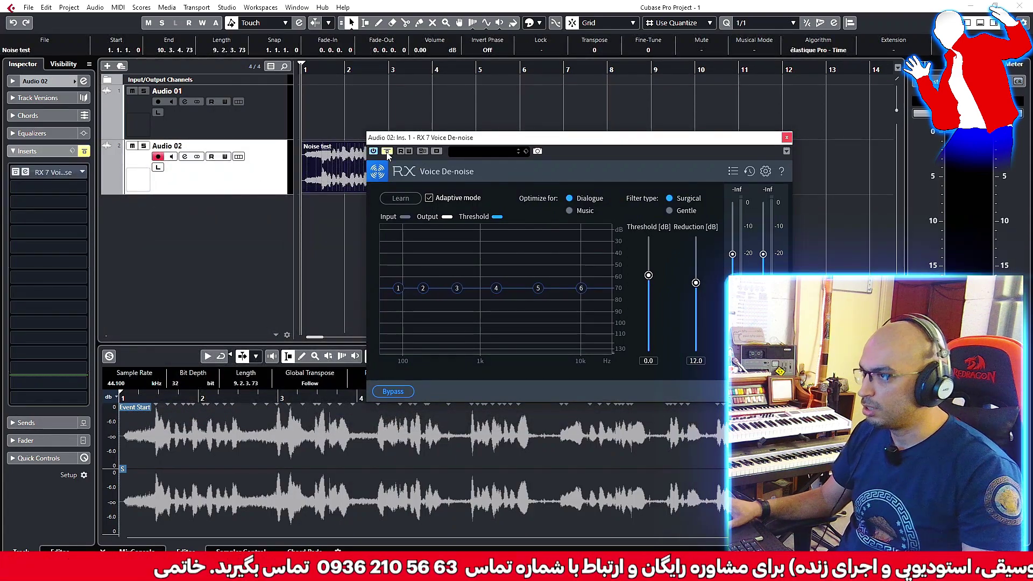
pyautogui.press('space')
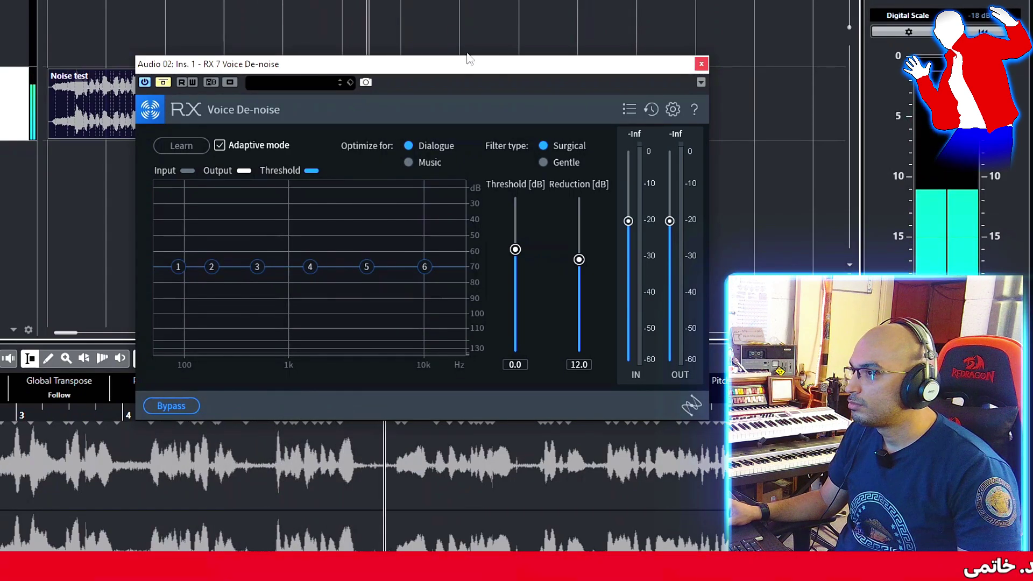
pyautogui.moveTo(255, 64); pyautogui.dragTo(263, 63)
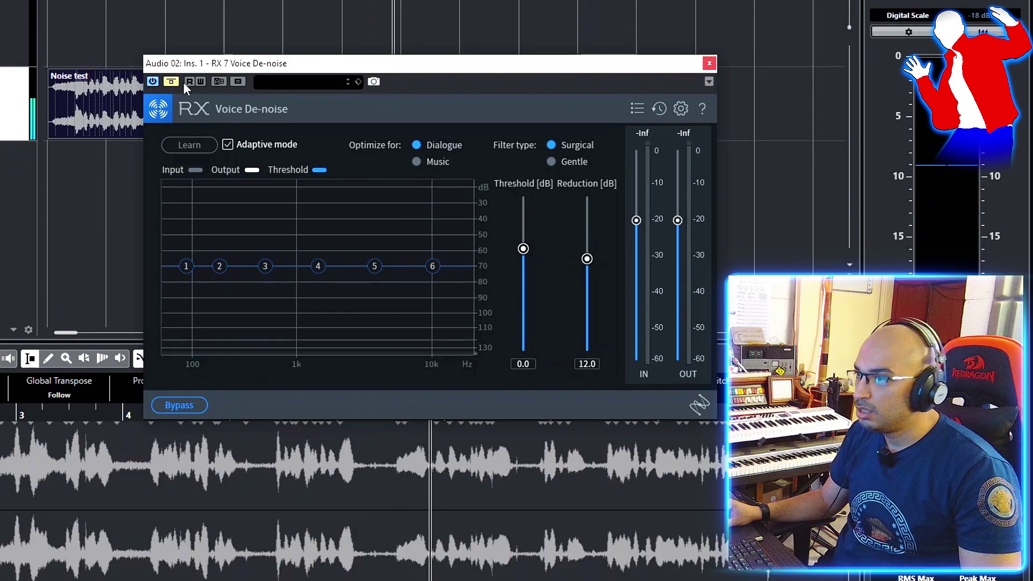
pyautogui.press('Home')
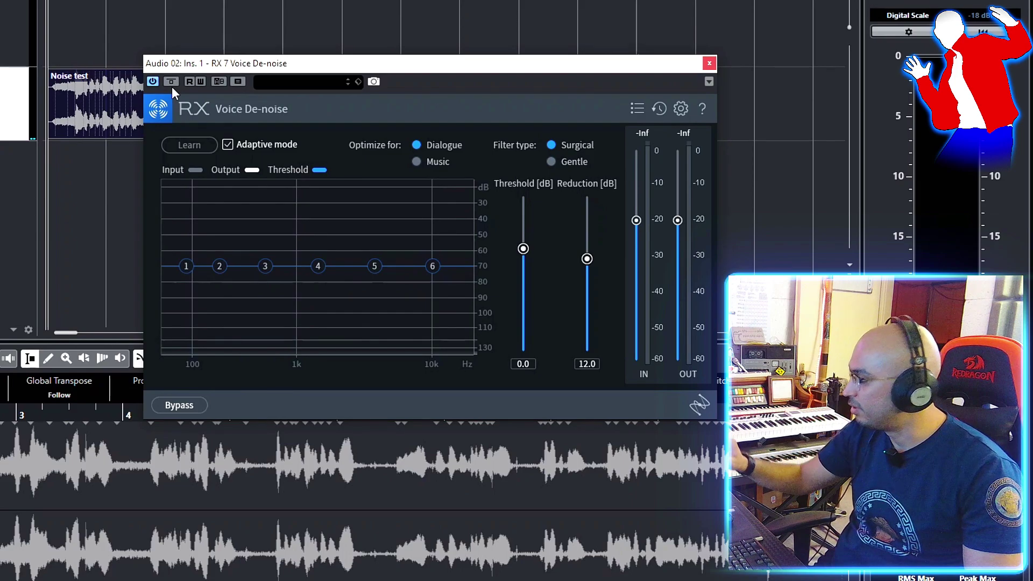
# Compare the Noise test clip with and without RX 7 Voice De-noise by switching its bypass during repeated playback.
pyautogui.press('space')
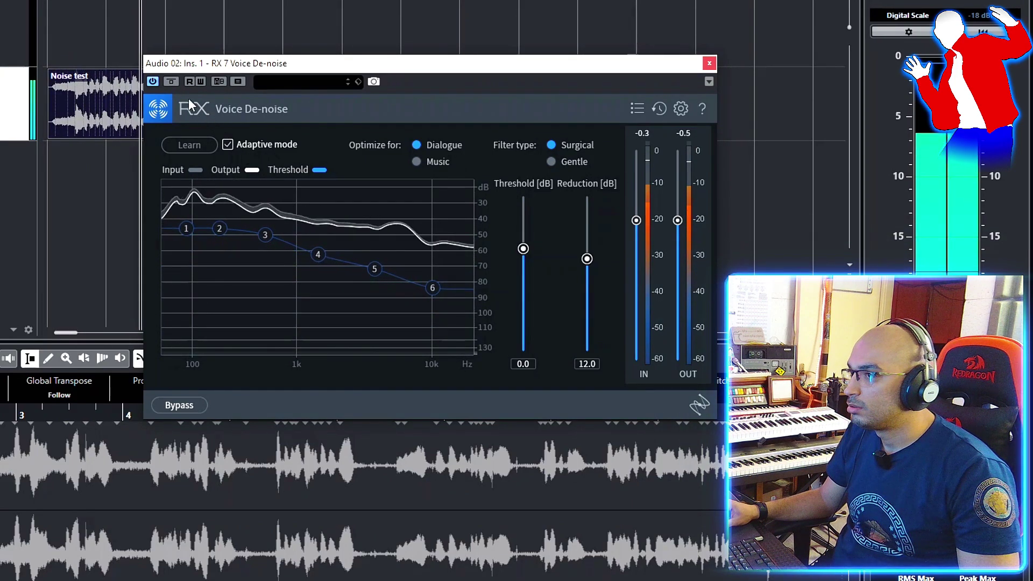
pyautogui.click(171, 81)
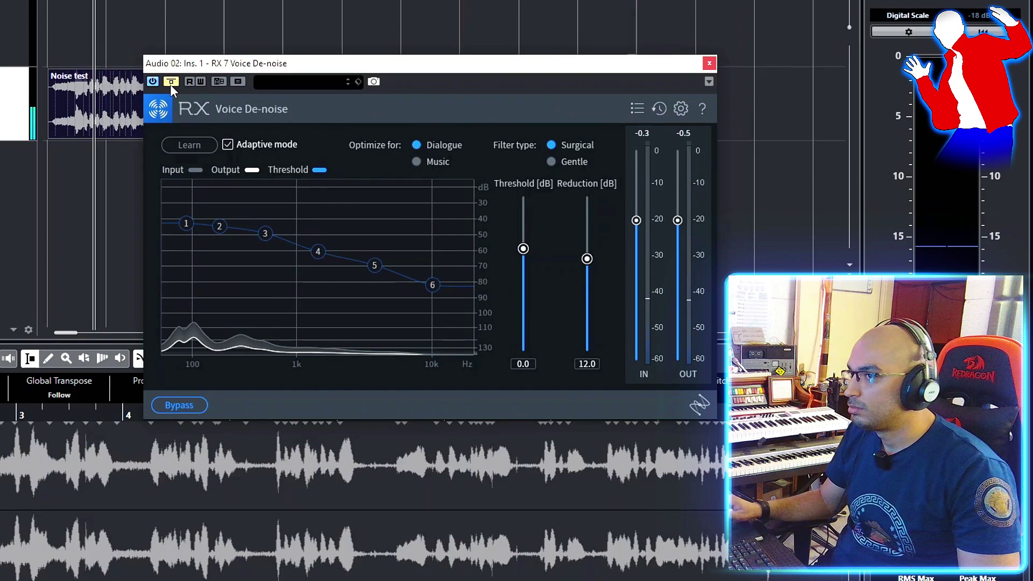
pyautogui.click(171, 81)
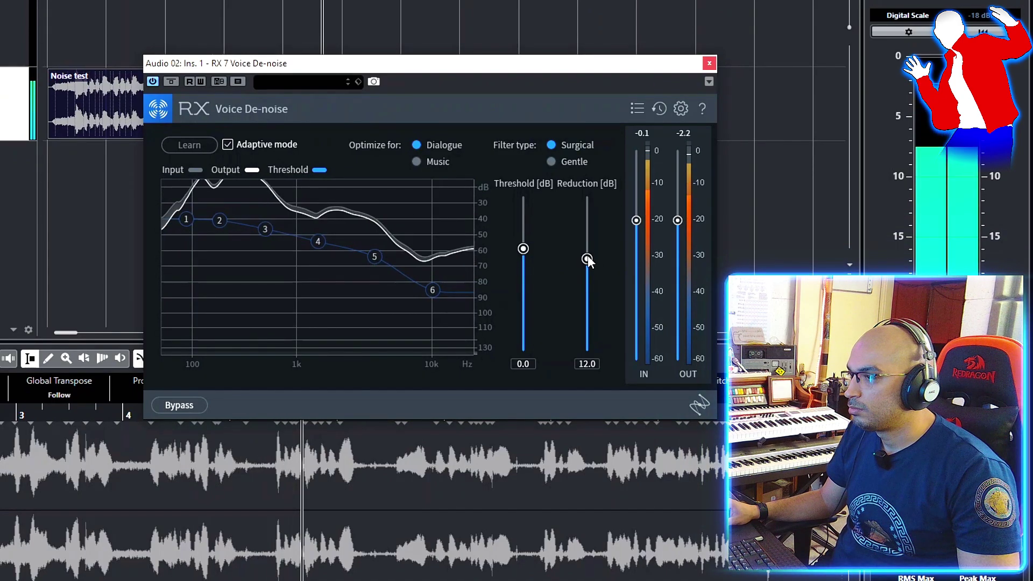
pyautogui.press('space')
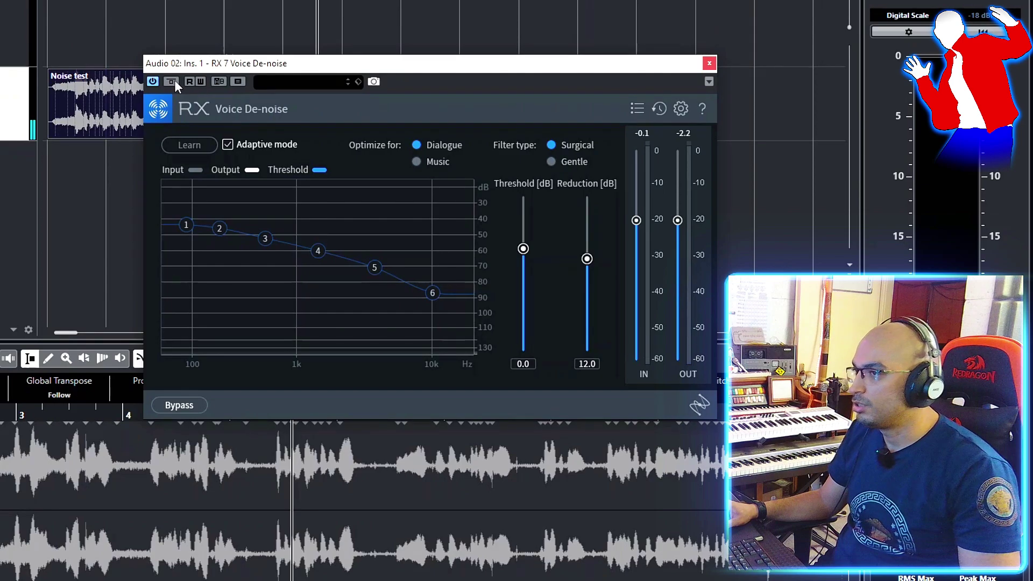
pyautogui.click(171, 81)
pyautogui.press('space')
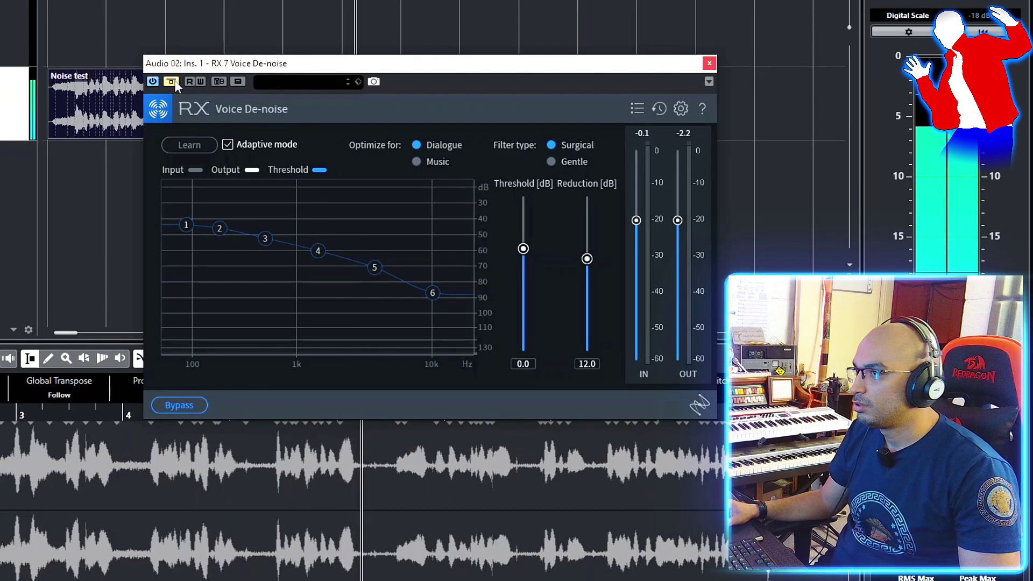
pyautogui.press('space')
pyautogui.click(171, 82)
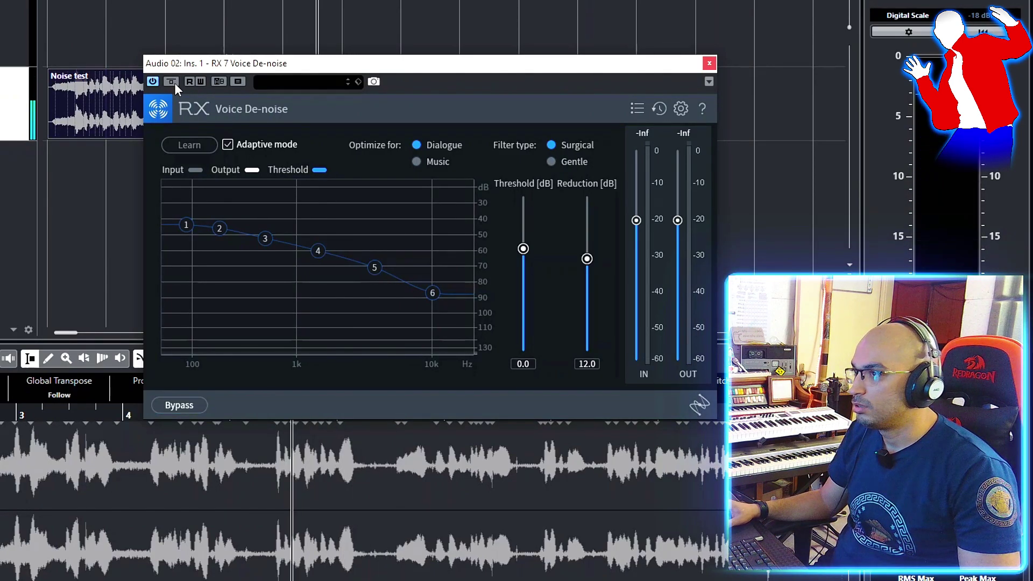
# Stop playback, try Reduction at 20 dB, and set RX 7 Voice De-noise to Threshold 5.0 dB and Reduction 16 dB.
pyautogui.press('space')
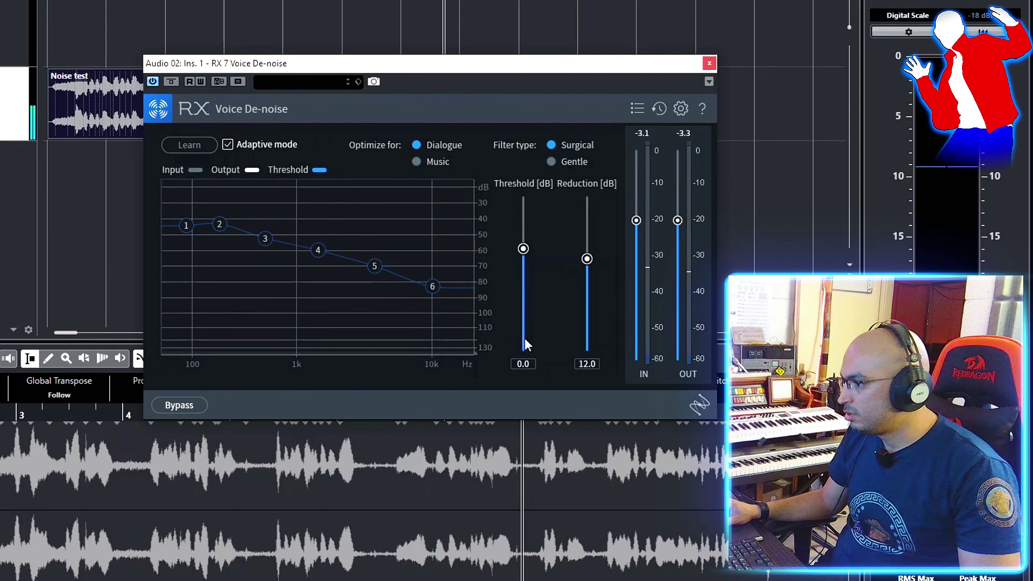
pyautogui.moveTo(589, 253); pyautogui.dragTo(606, 152)
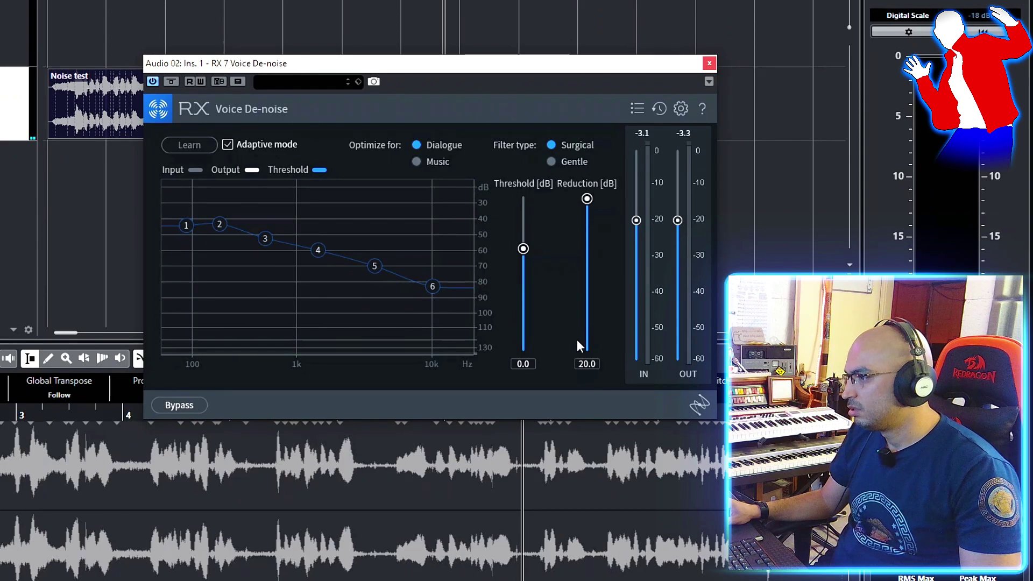
pyautogui.doubleClick(588, 364)
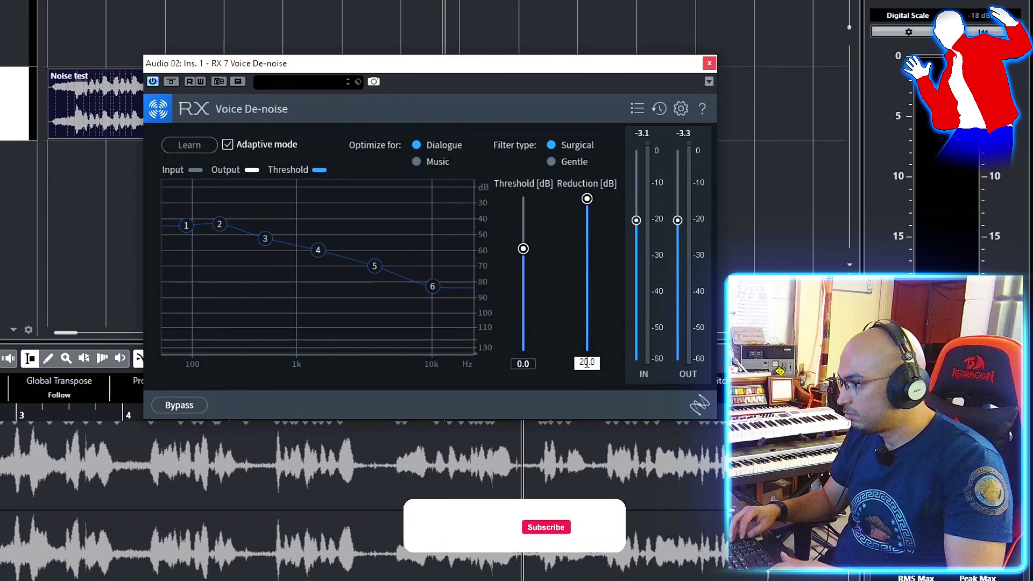
pyautogui.press('Return')
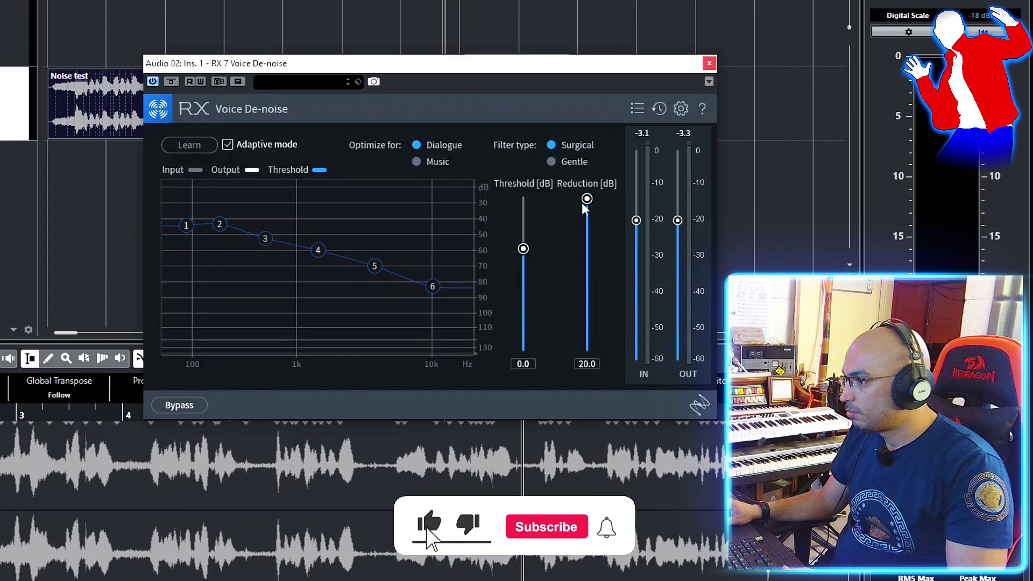
pyautogui.moveTo(593, 221); pyautogui.dragTo(594, 240)
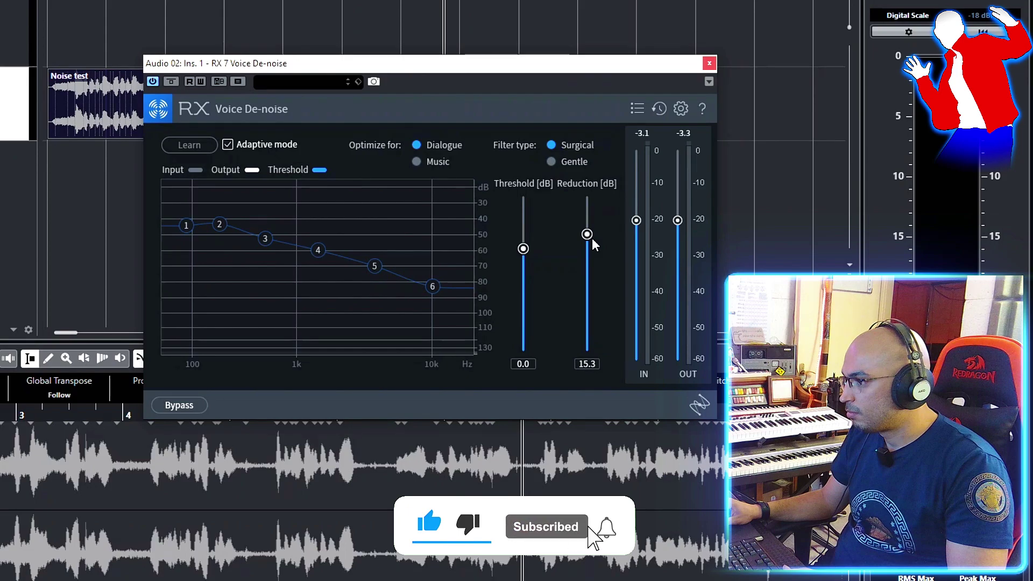
pyautogui.click(586, 364)
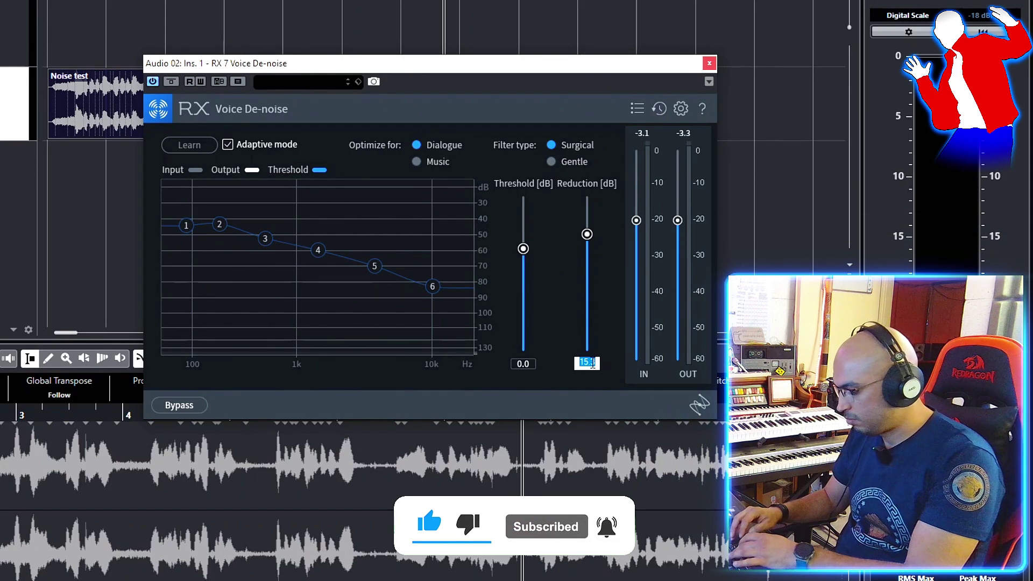
pyautogui.write('16')
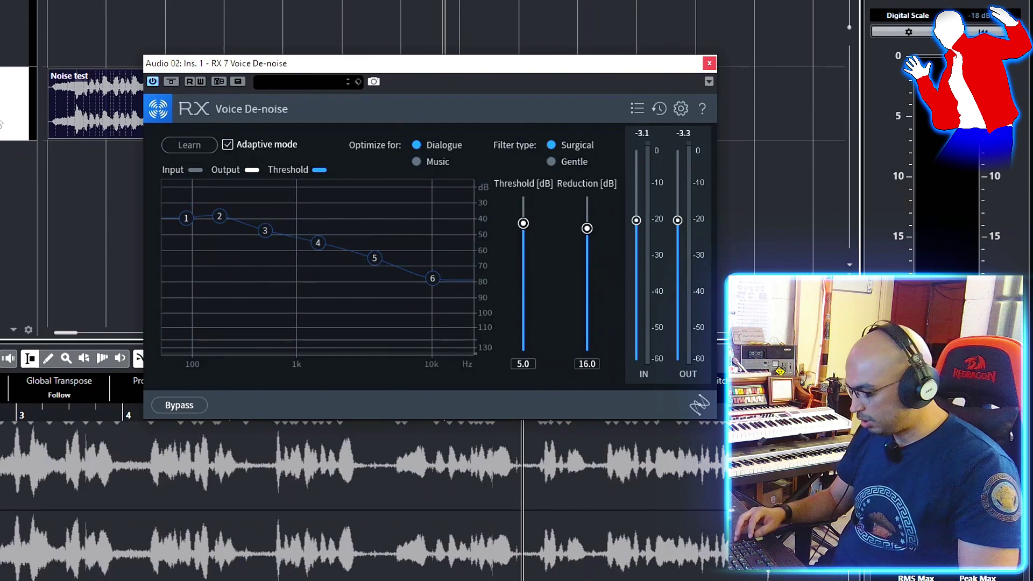
# Play the Noise test clip with the plug-in window moved below it, and compare the processed sound against the bypassed one.
pyautogui.press('space')
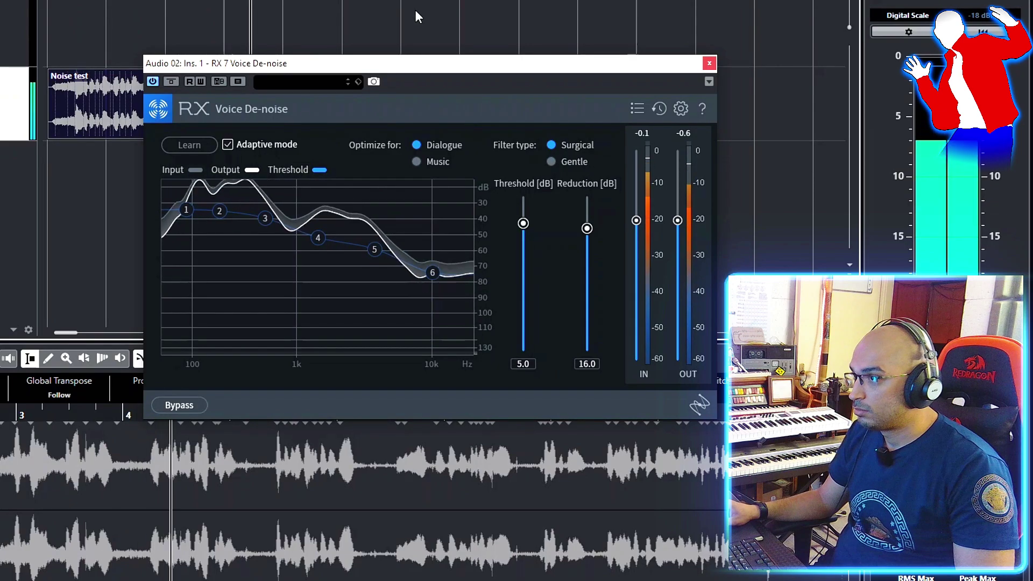
pyautogui.moveTo(469, 67); pyautogui.dragTo(488, 253)
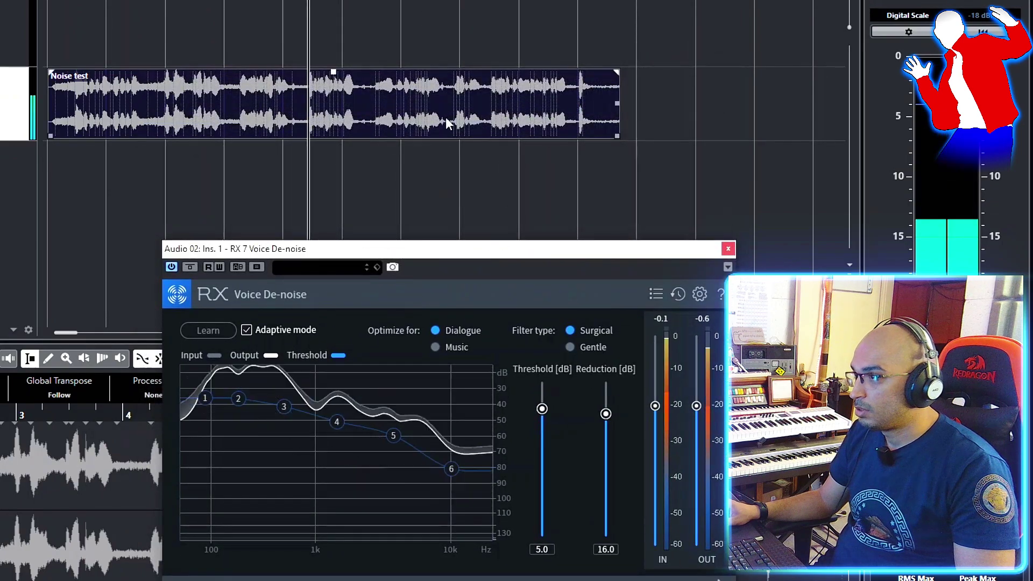
pyautogui.scroll(-2, 447, 115)
pyautogui.scroll(1, 455, 127)
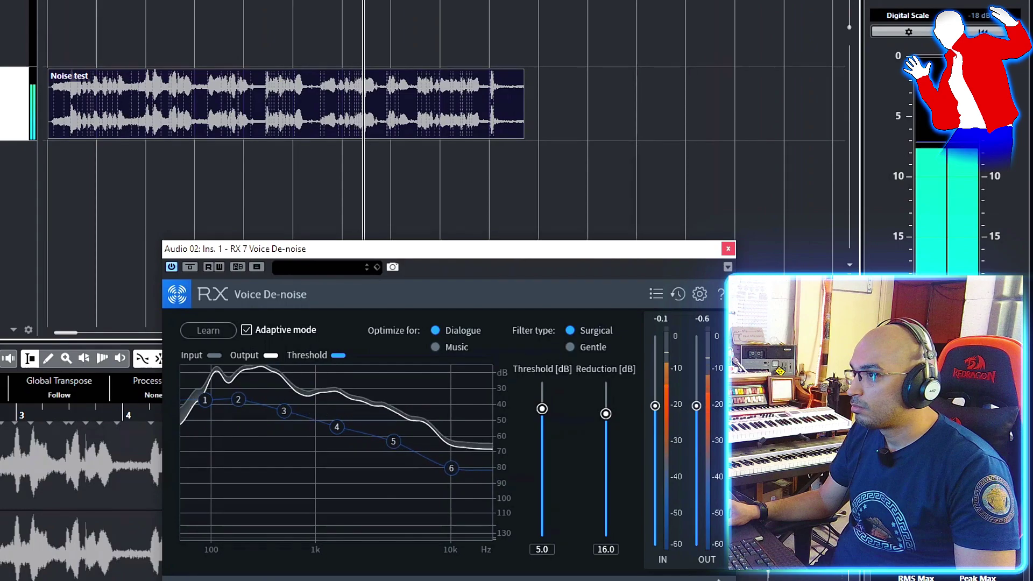
pyautogui.click(192, 268)
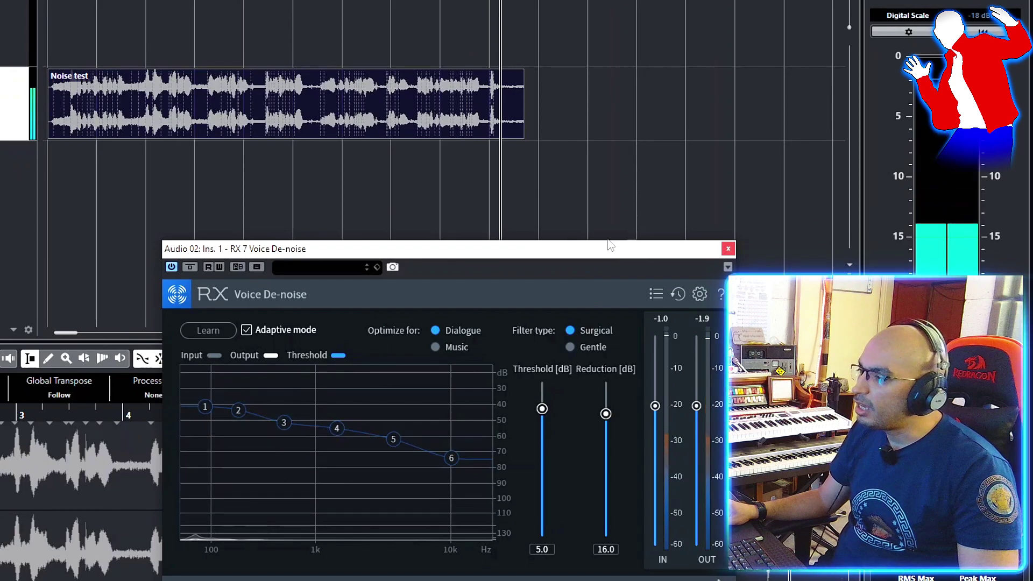
# Set Threshold to 10.0 dB and Reduction to 20.0 dB, and compare the Noise test clip with and without the plug-in bypassed.
pyautogui.moveTo(606, 245); pyautogui.dragTo(591, 211)
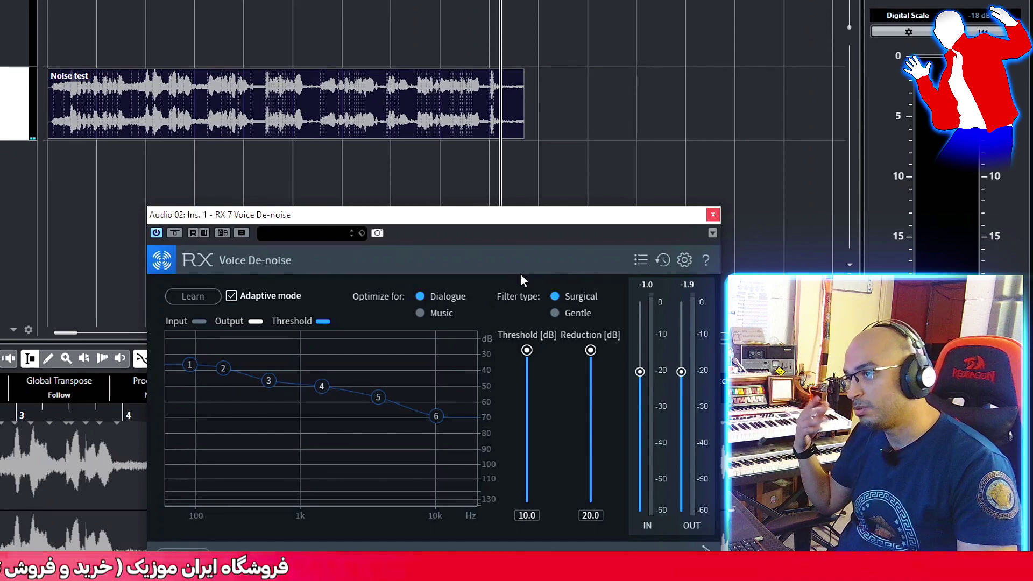
pyautogui.press('space')
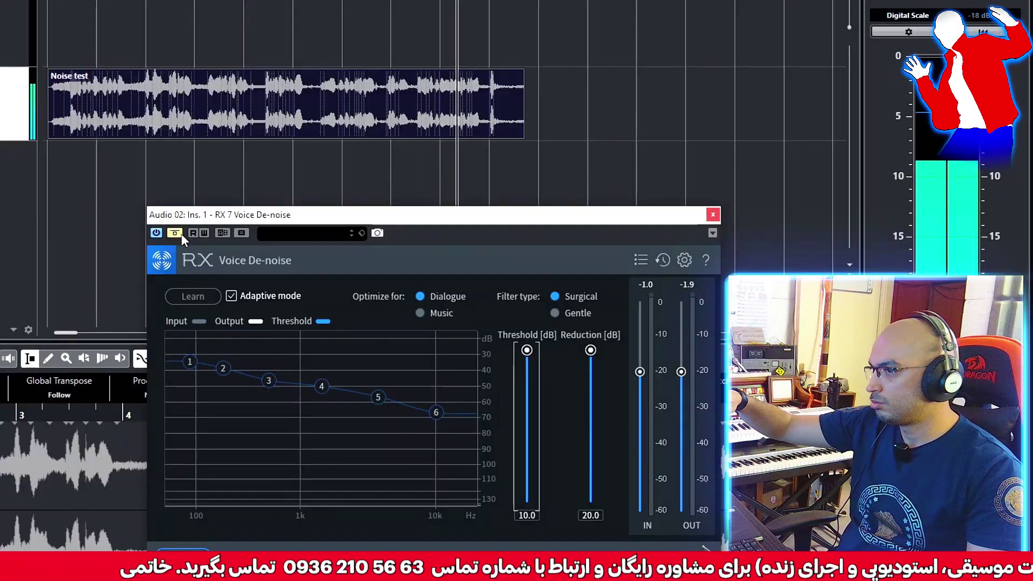
pyautogui.click(181, 234)
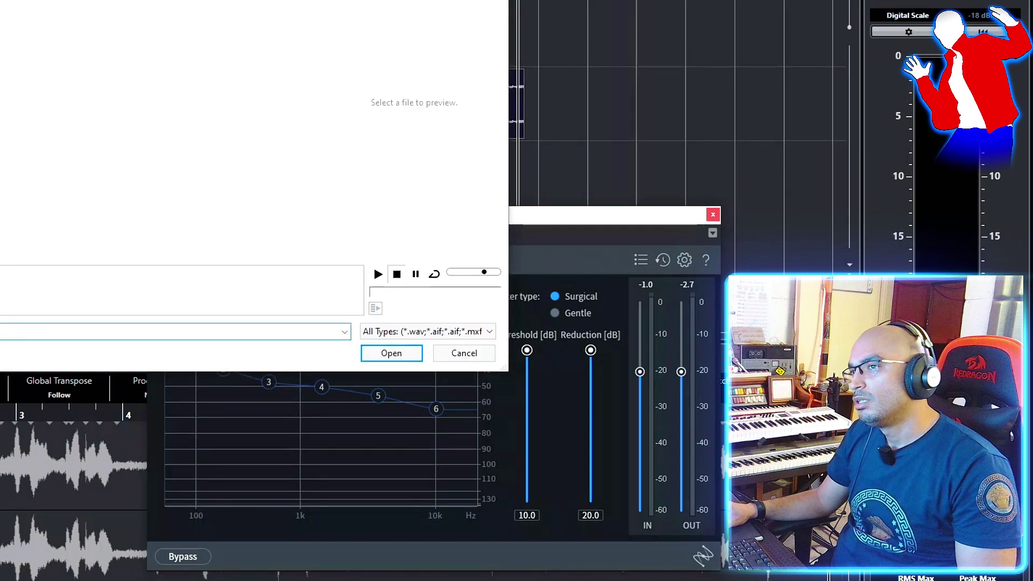
# Import Noise test 2 onto Audio 02 with project-folder copy and bit-depth conversion, and place it just after the Noise test clip.
pyautogui.click(421, 355)
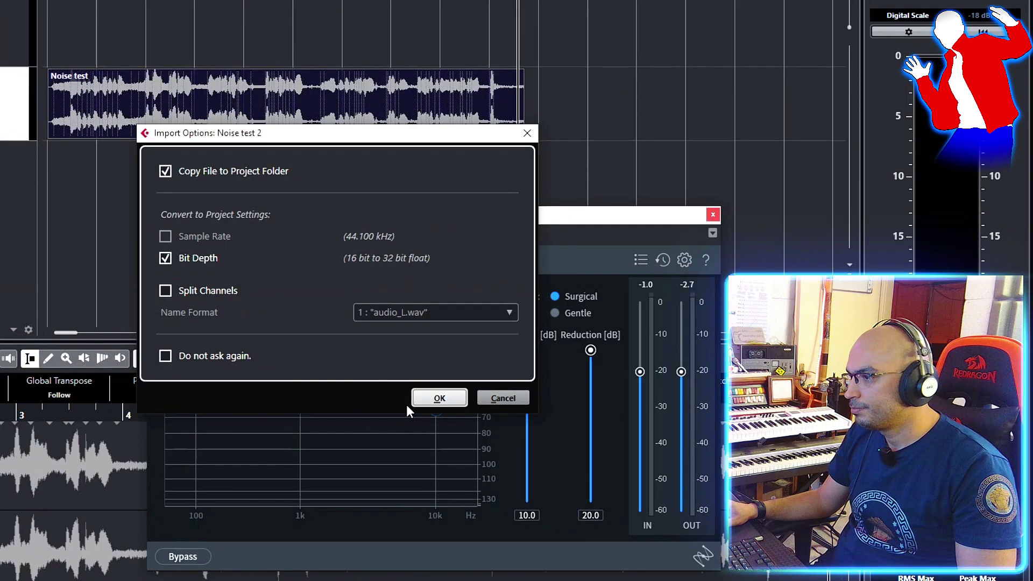
pyautogui.click(436, 398)
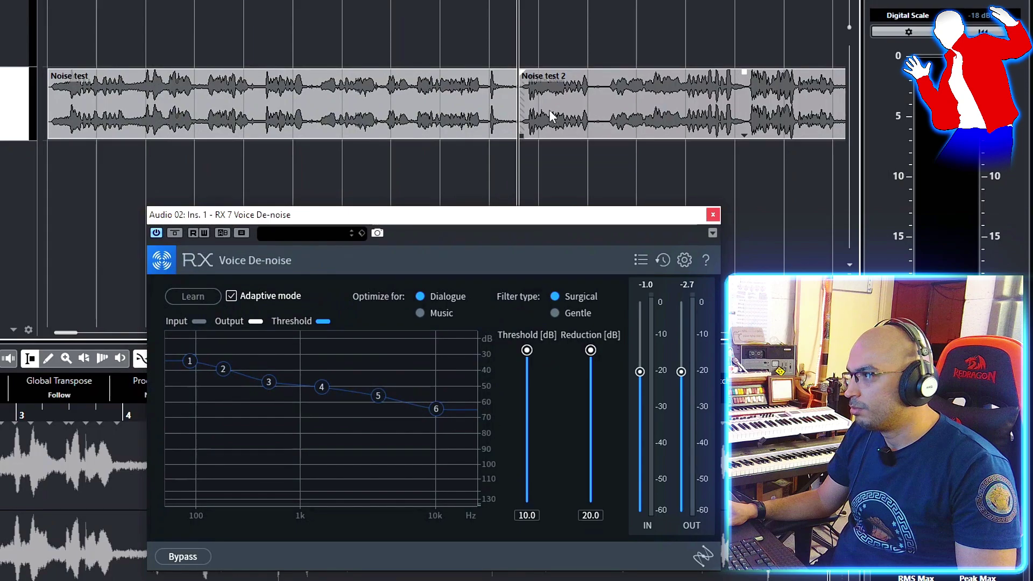
pyautogui.moveTo(595, 119); pyautogui.dragTo(610, 113)
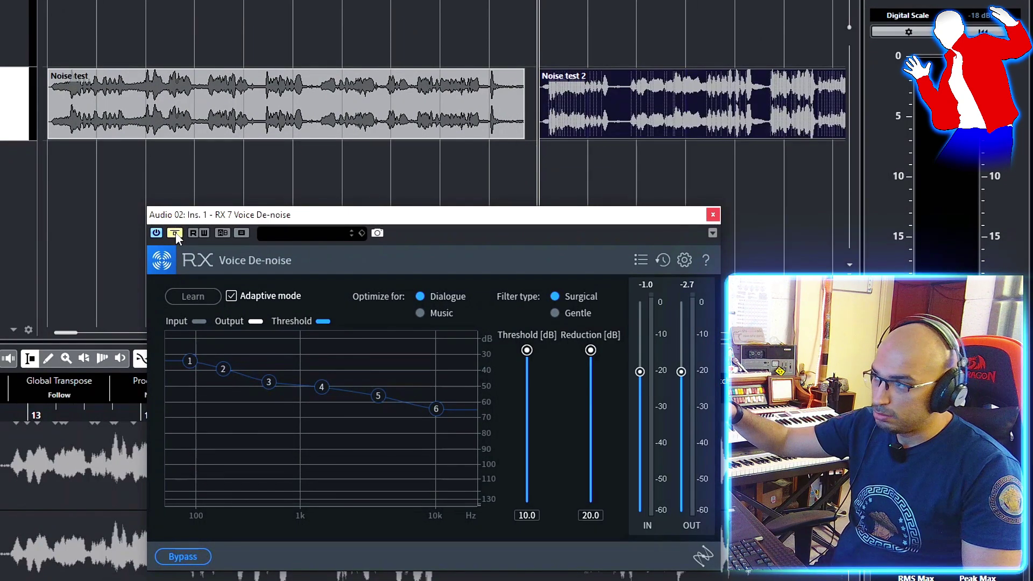
# Play Noise test 2 repeatedly with RX 7 Voice De-noise bypassed and active to compare the noise level.
pyautogui.press('space')
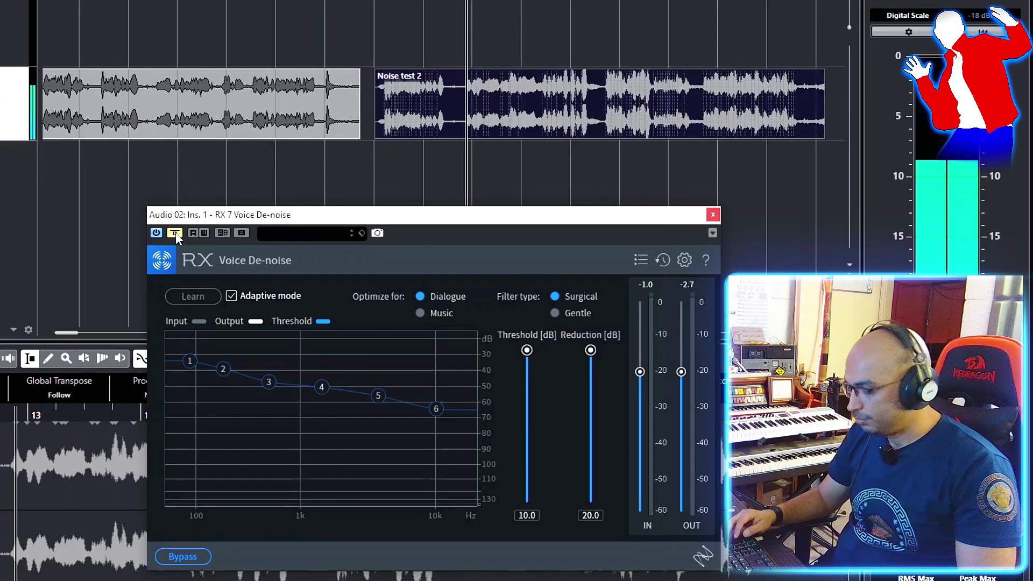
pyautogui.press('space')
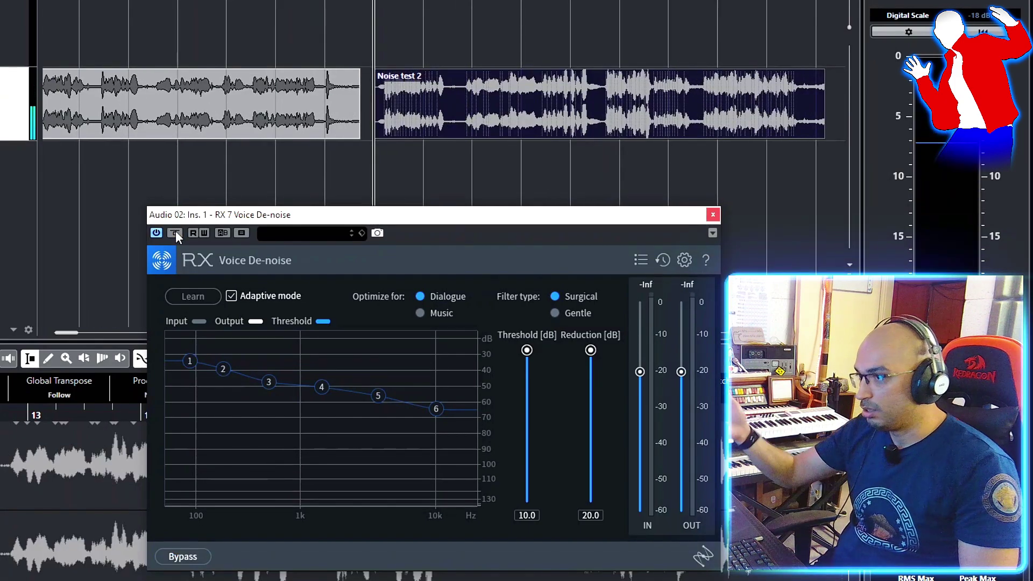
pyautogui.press('space')
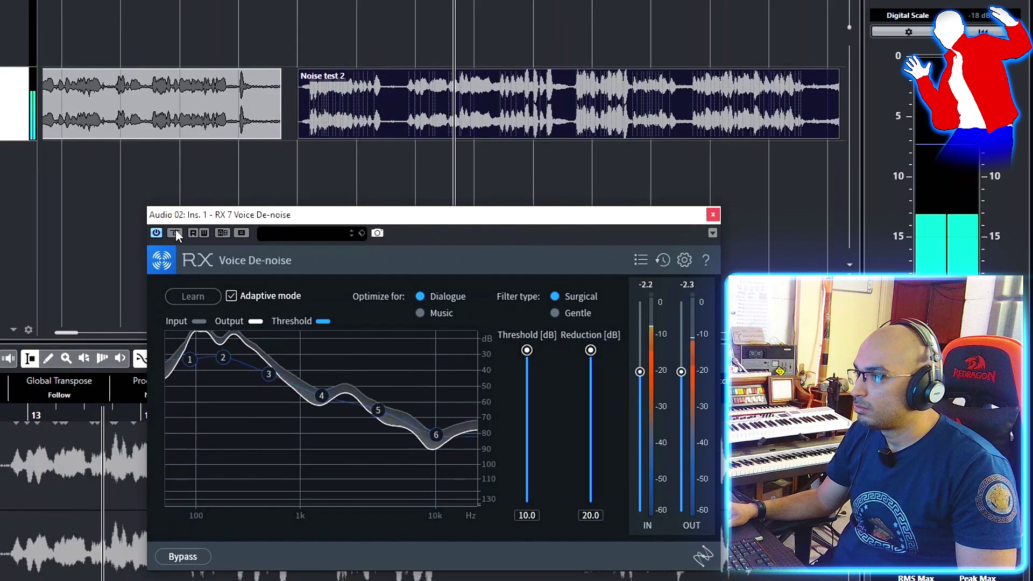
pyautogui.click(176, 232)
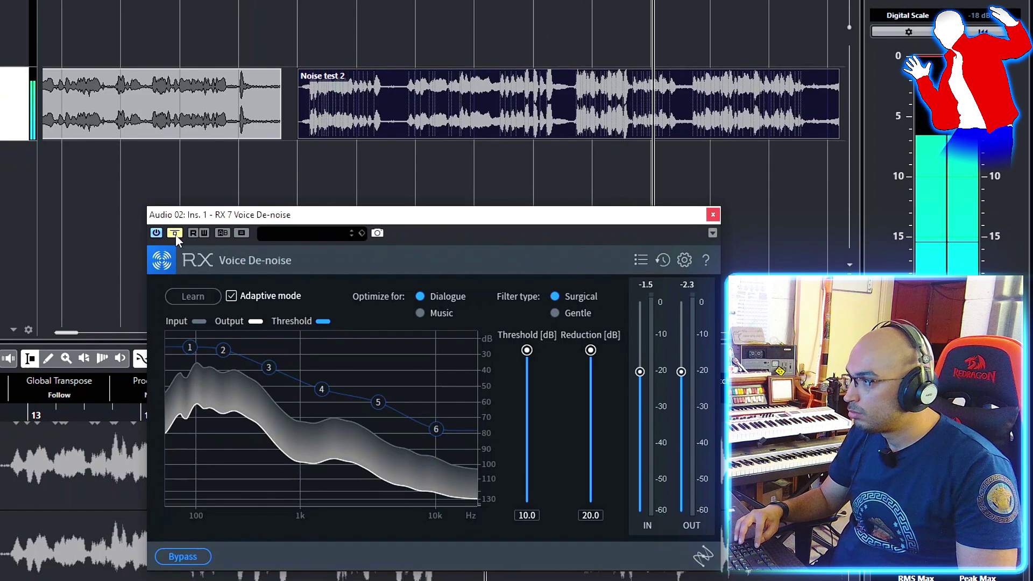
pyautogui.press('space')
pyautogui.click(174, 233)
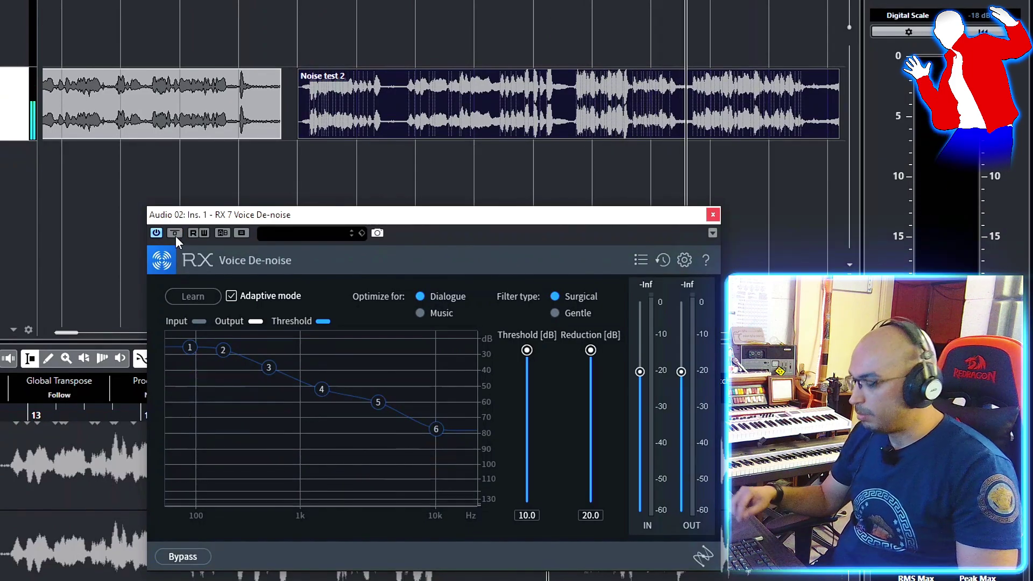
pyautogui.press('space')
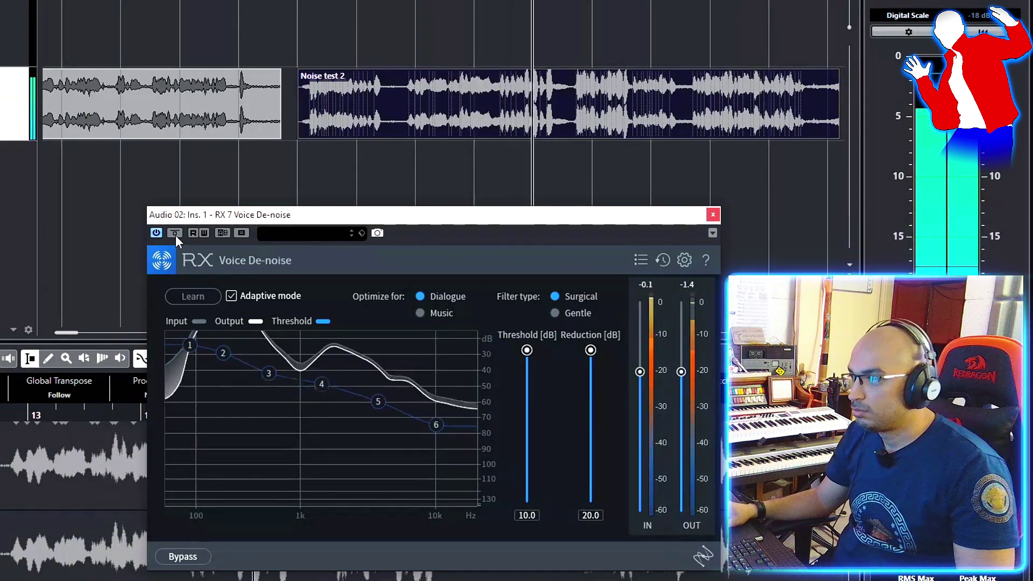
# Continue playing Noise test 2 through the active de-noiser while viewing both Noise test clips on the timeline.
pyautogui.moveTo(564, 220); pyautogui.dragTo(543, 197)
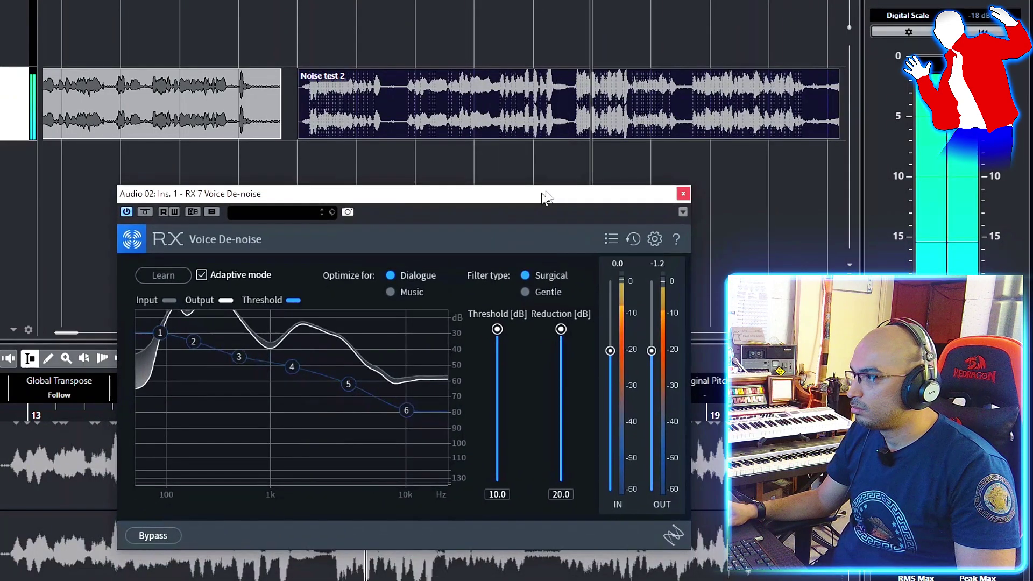
pyautogui.click(761, 156)
pyautogui.press('g')
pyautogui.press('g')
pyautogui.press('g')
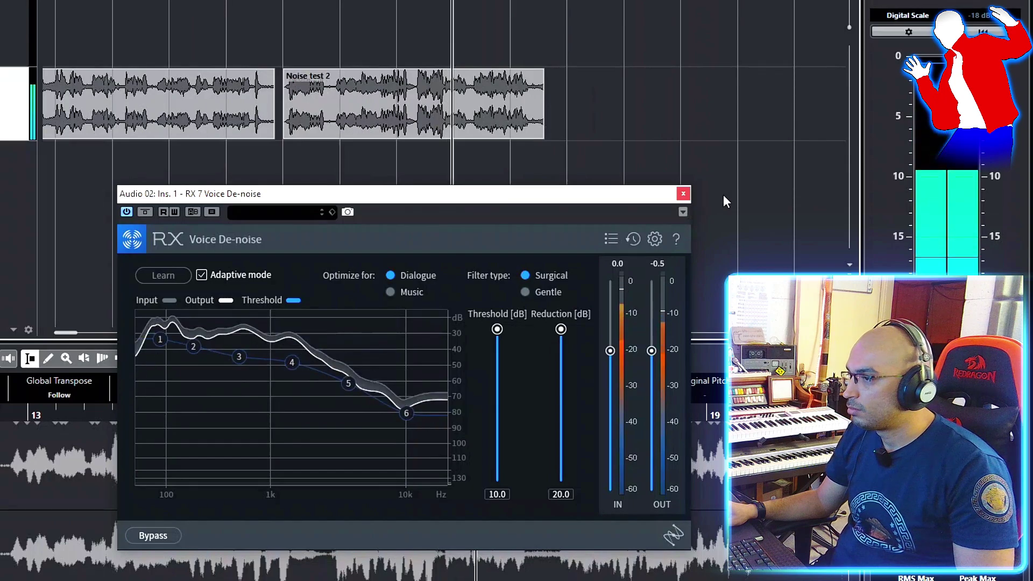